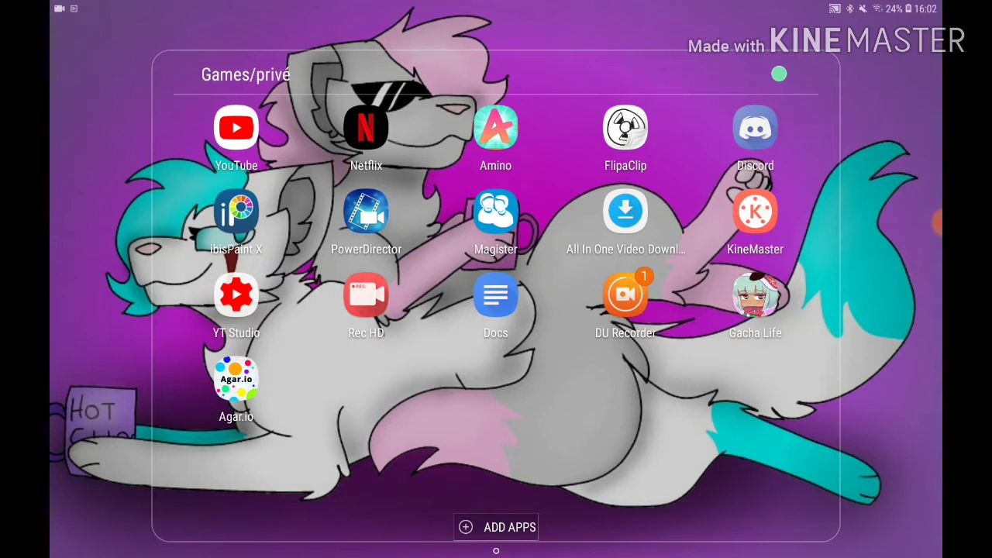
# Step: Open the Untitled177 drawing from the ibisPaint X gallery
pyautogui.click(237, 217)
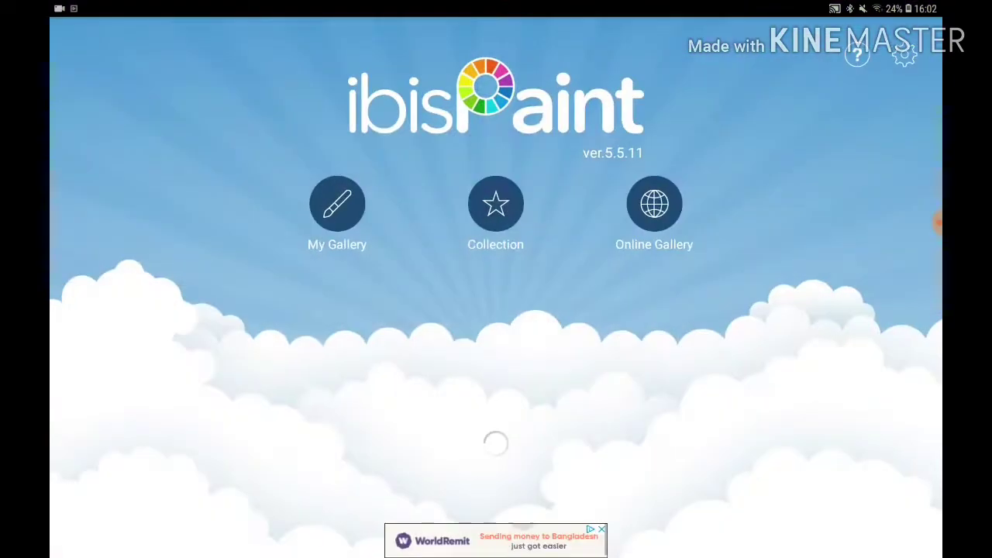
pyautogui.click(338, 203)
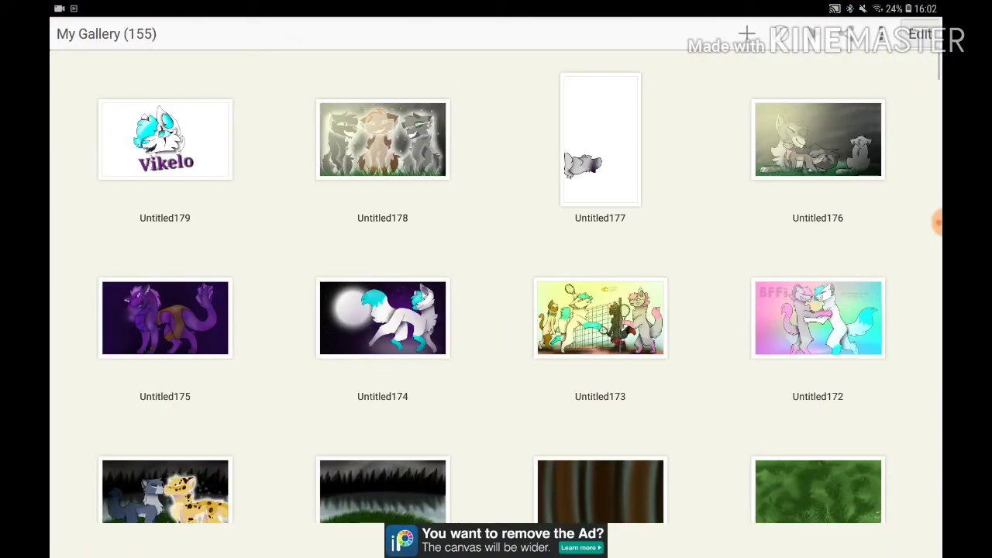
pyautogui.click(382, 139)
pyautogui.click(600, 140)
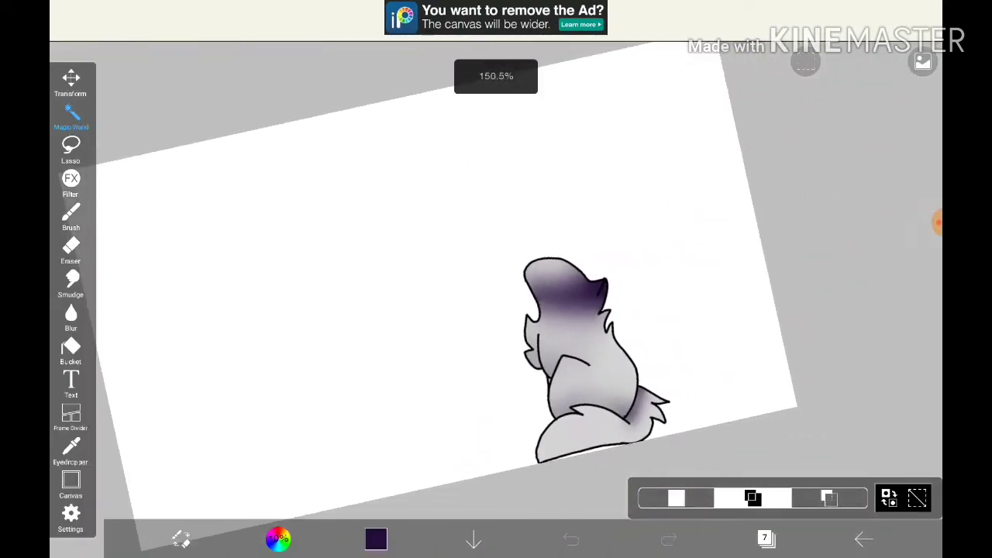
pyautogui.scroll(-2, 496, 310)
# Step: Show hidden head layers 9 and 10, head colouring, body line art and layer 3
pyautogui.click(765, 538)
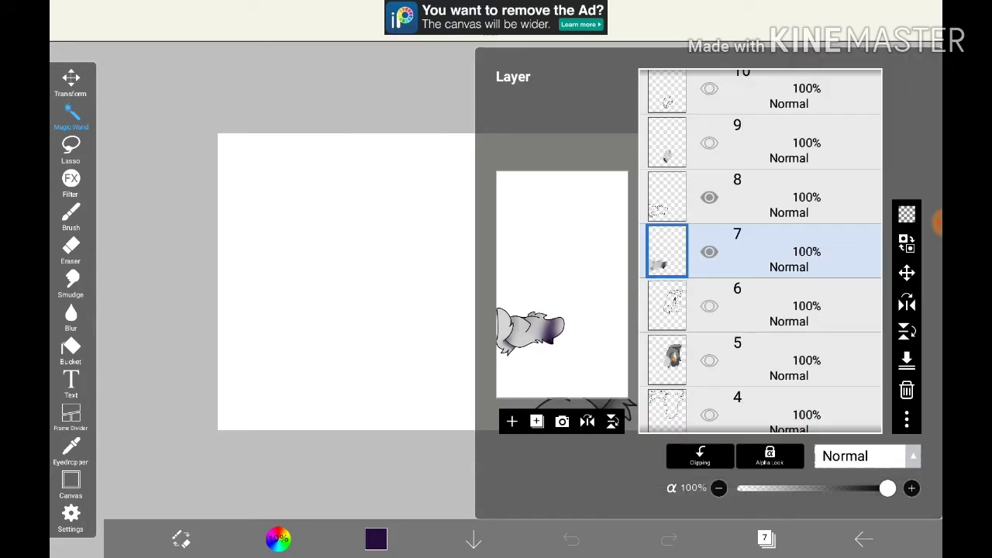
pyautogui.click(709, 88)
pyautogui.click(709, 142)
pyautogui.scroll(3, 759, 248)
pyautogui.scroll(2, 759, 248)
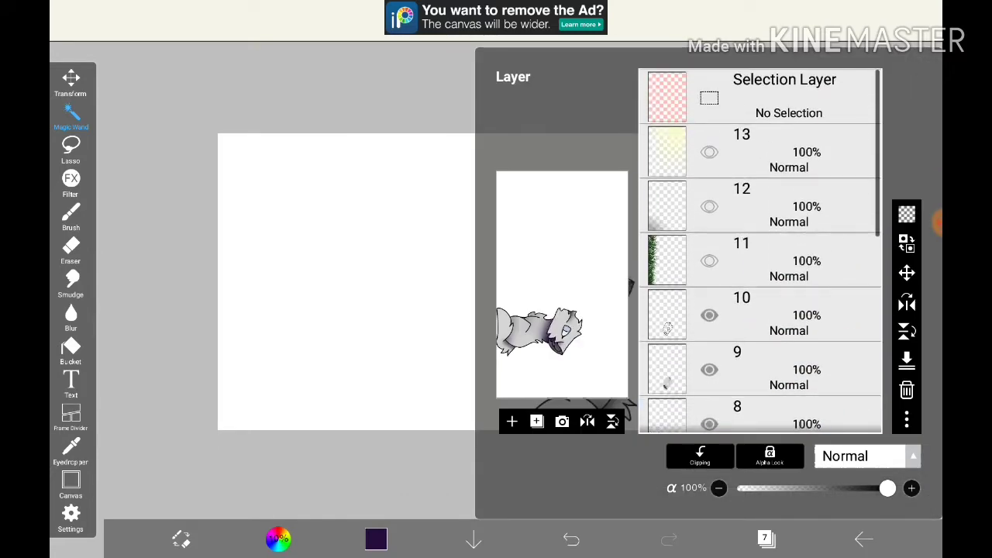
pyautogui.scroll(-3, 760, 248)
pyautogui.click(709, 375)
pyautogui.click(709, 321)
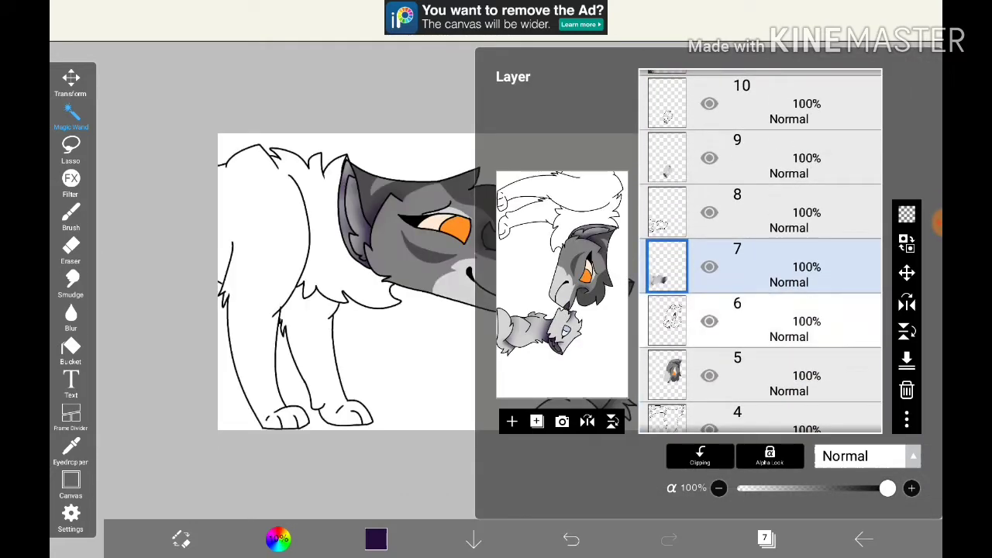
pyautogui.scroll(-3, 760, 248)
pyautogui.click(709, 349)
pyautogui.click(765, 537)
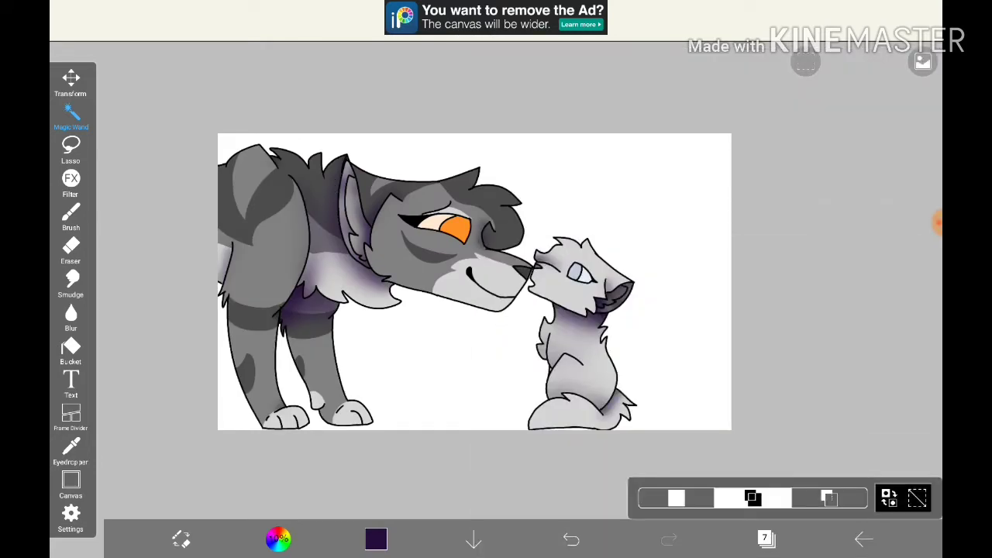
# Step: Hide layers 9, 10, the yellow fog layer 12 and layer 13
pyautogui.click(764, 538)
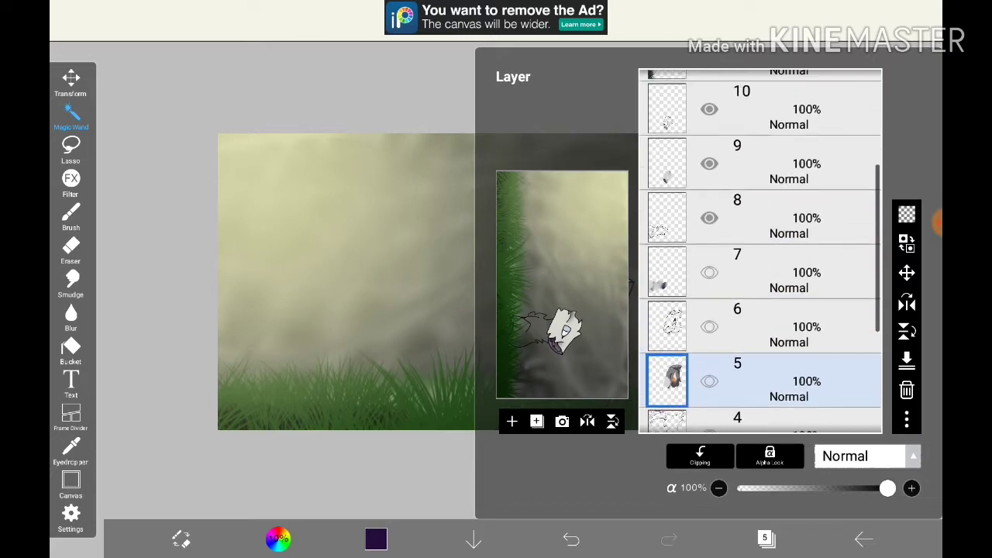
pyautogui.scroll(3, 759, 248)
pyautogui.click(775, 333)
pyautogui.click(709, 224)
pyautogui.click(709, 278)
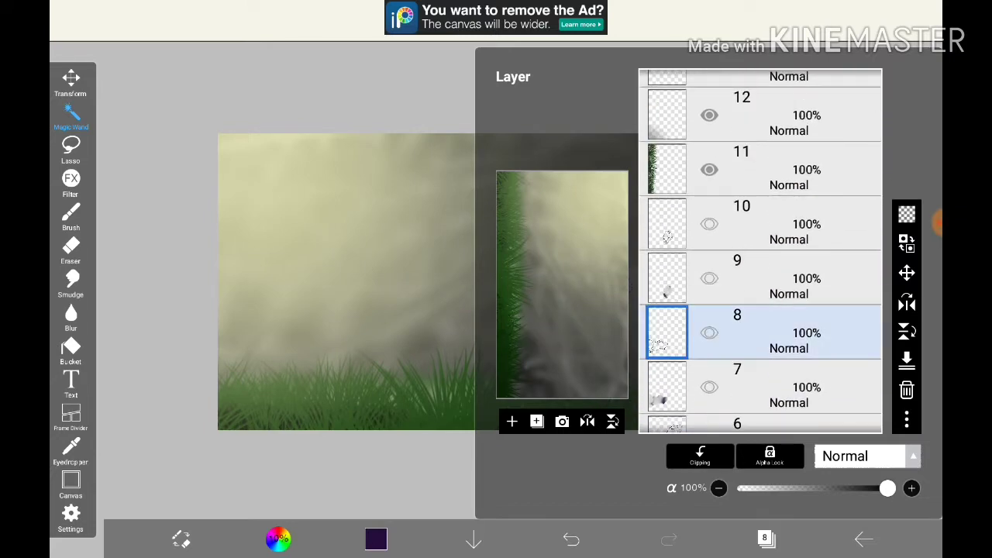
pyautogui.click(709, 115)
pyautogui.scroll(3, 759, 248)
pyautogui.click(708, 159)
# Step: Select the grass background layer 2 and bring up, then dismiss, its extra options
pyautogui.scroll(-10, 759, 248)
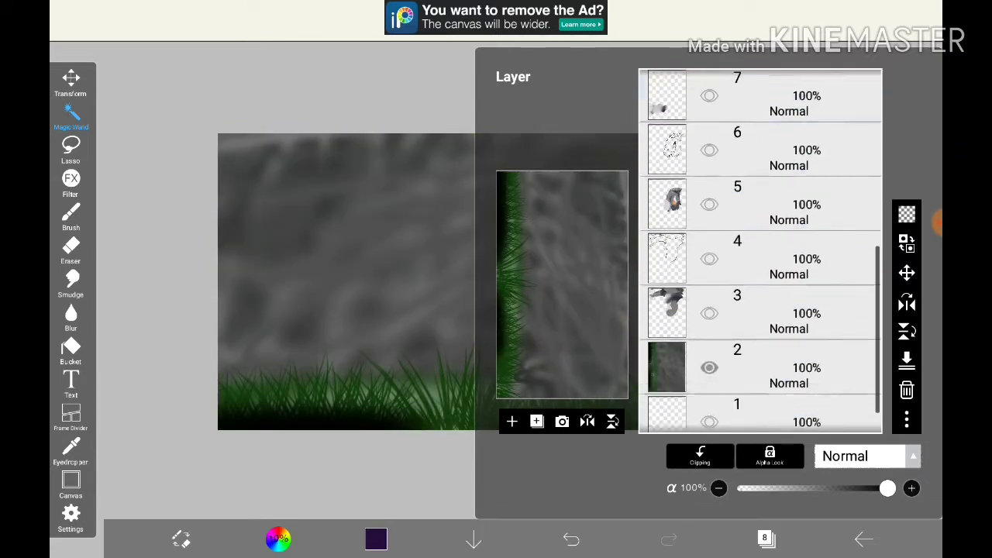
pyautogui.scroll(-2, 759, 248)
pyautogui.click(775, 305)
pyautogui.click(906, 416)
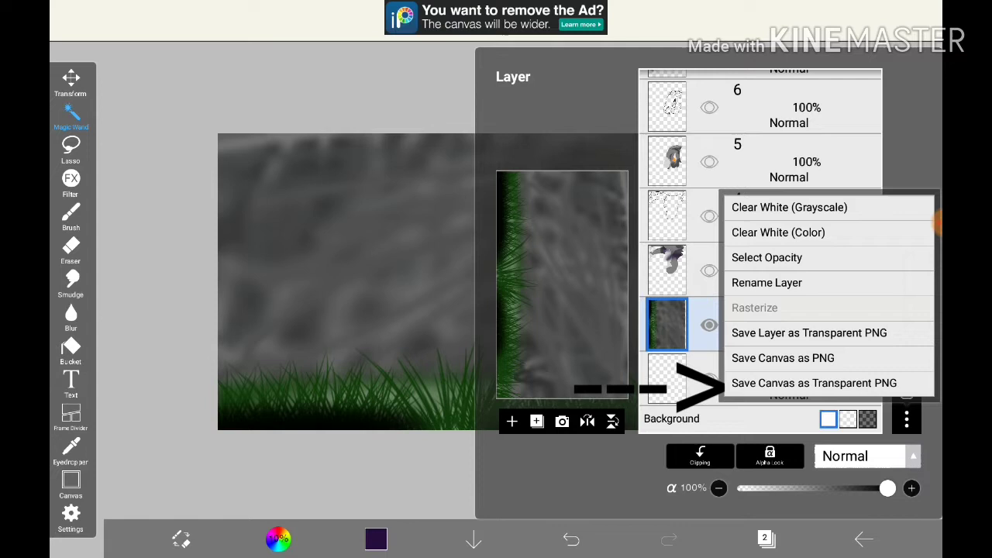
pyautogui.press('Escape')
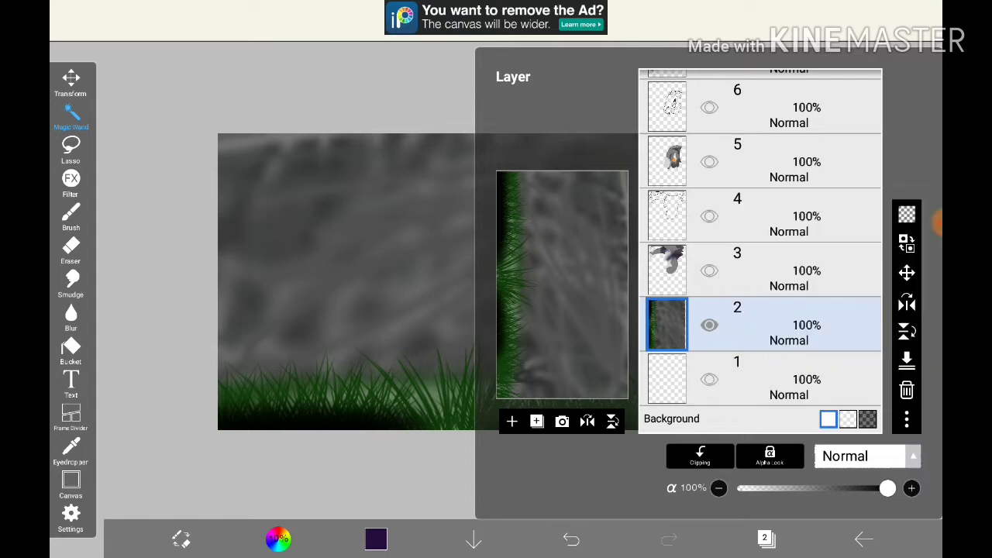
# Step: Hide the grass, show body layers 3 and 4, and save the body as a transparent PNG
pyautogui.click(709, 325)
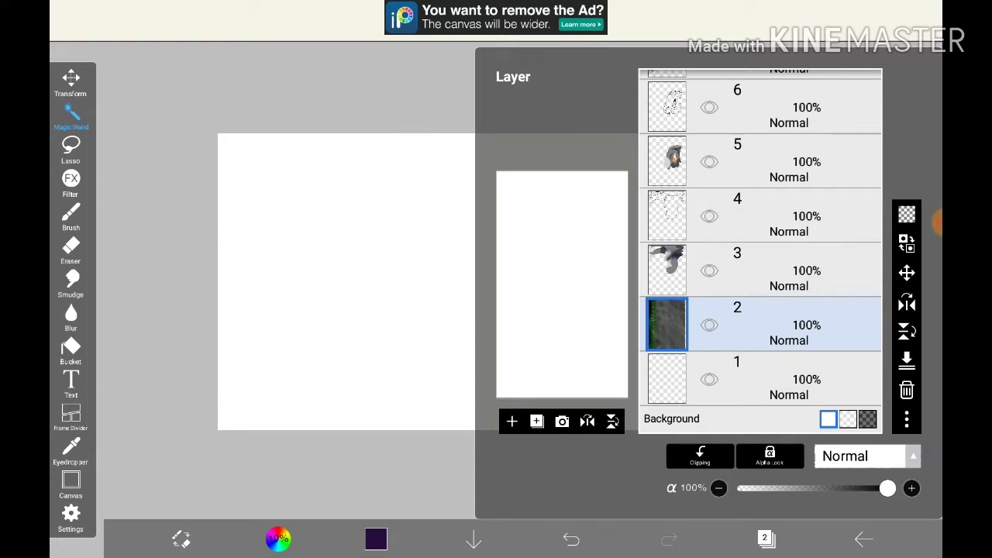
pyautogui.scroll(2, 759, 248)
pyautogui.click(709, 326)
pyautogui.click(709, 271)
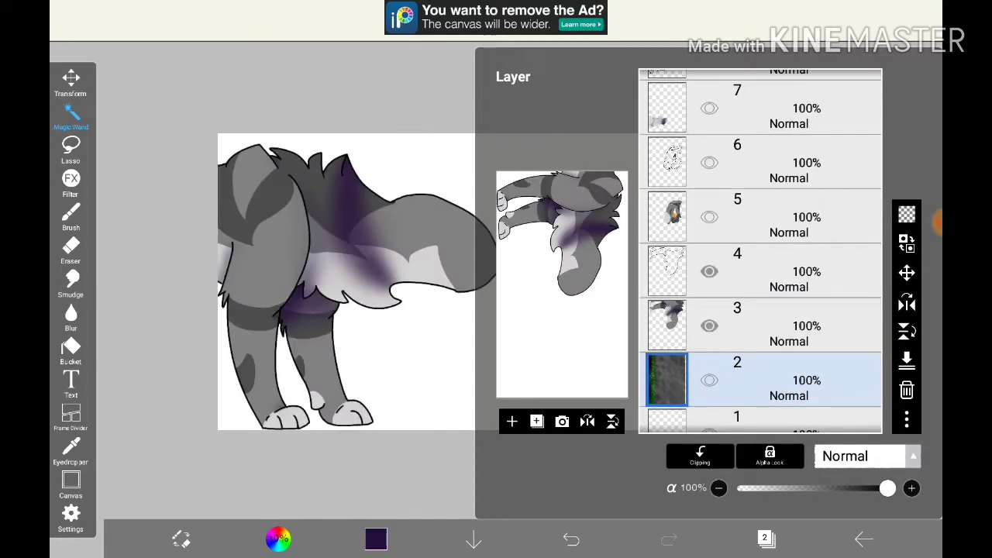
pyautogui.click(782, 325)
pyautogui.click(906, 419)
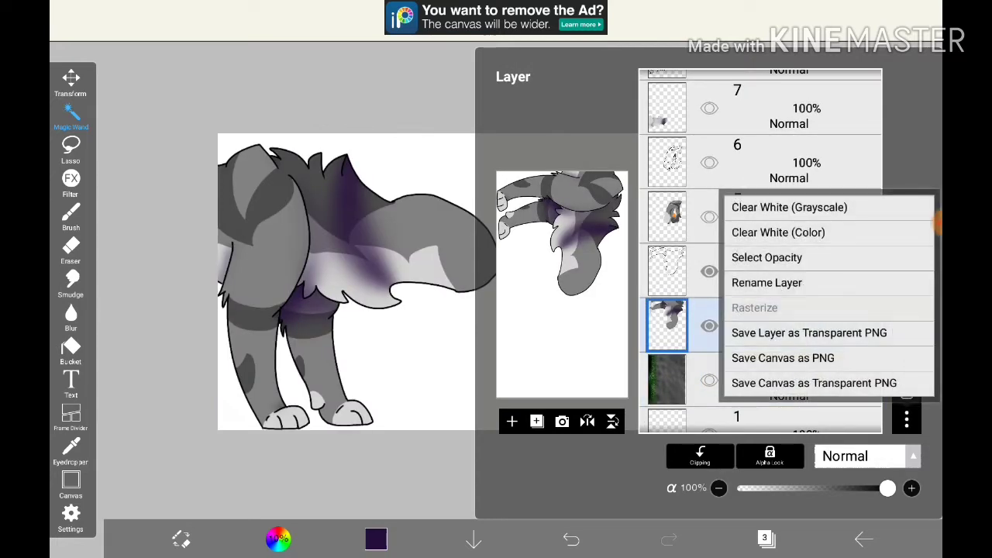
pyautogui.click(906, 419)
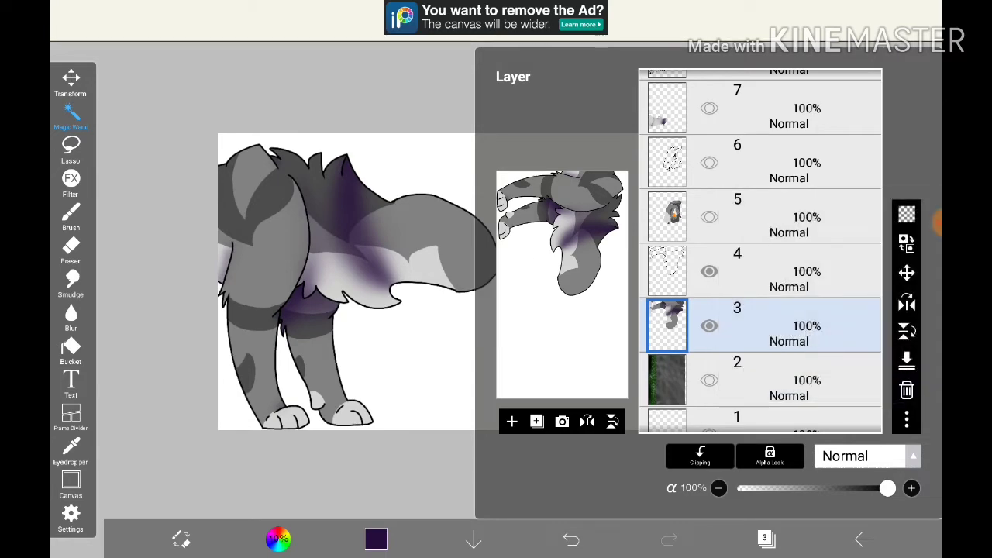
# Step: Swap to head layers 5 and 6 and save the head as a transparent PNG
pyautogui.click(709, 325)
pyautogui.click(709, 271)
pyautogui.scroll(2, 759, 248)
pyautogui.scroll(1, 759, 248)
pyautogui.click(709, 315)
pyautogui.click(709, 262)
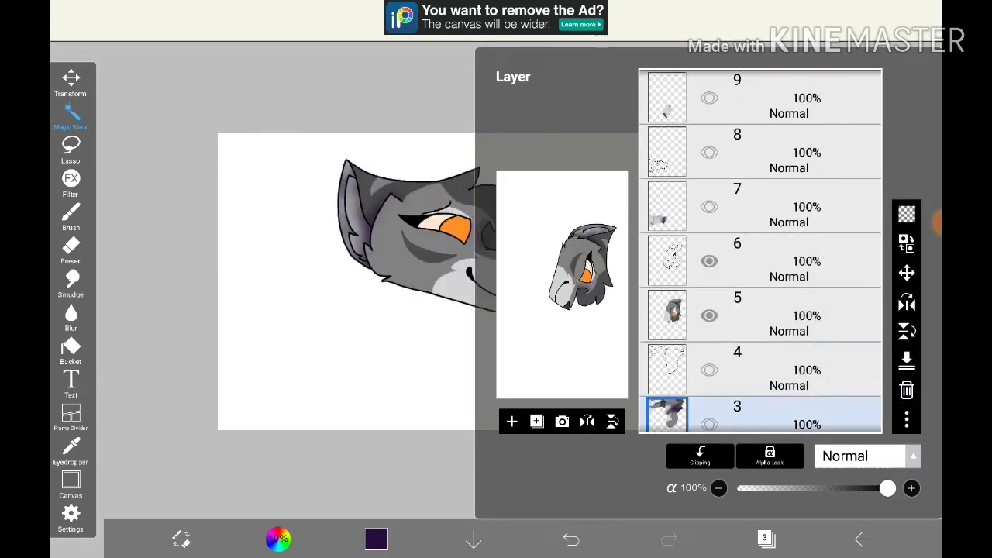
pyautogui.click(782, 316)
pyautogui.click(906, 419)
pyautogui.click(806, 333)
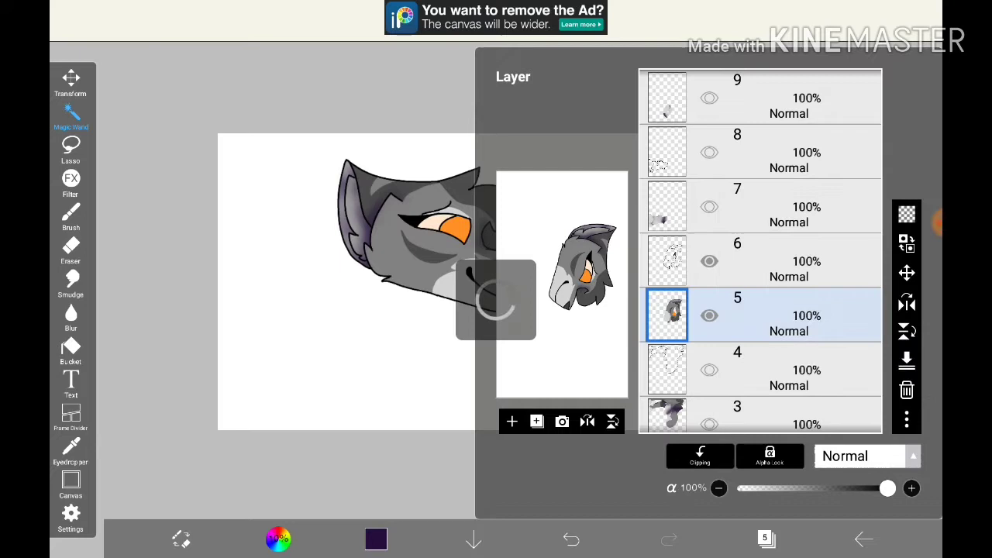
# Step: Swap to kitten layers 7 and 8 and save them as a transparent PNG
pyautogui.click(709, 261)
pyautogui.scroll(1, 759, 248)
pyautogui.click(709, 363)
pyautogui.click(709, 255)
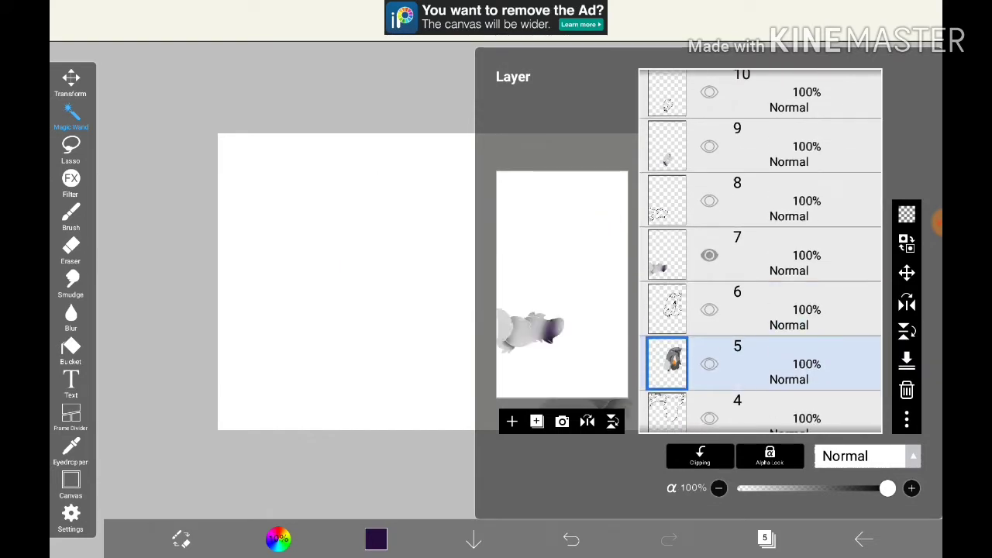
pyautogui.click(709, 200)
pyautogui.click(782, 254)
pyautogui.click(906, 419)
pyautogui.click(775, 383)
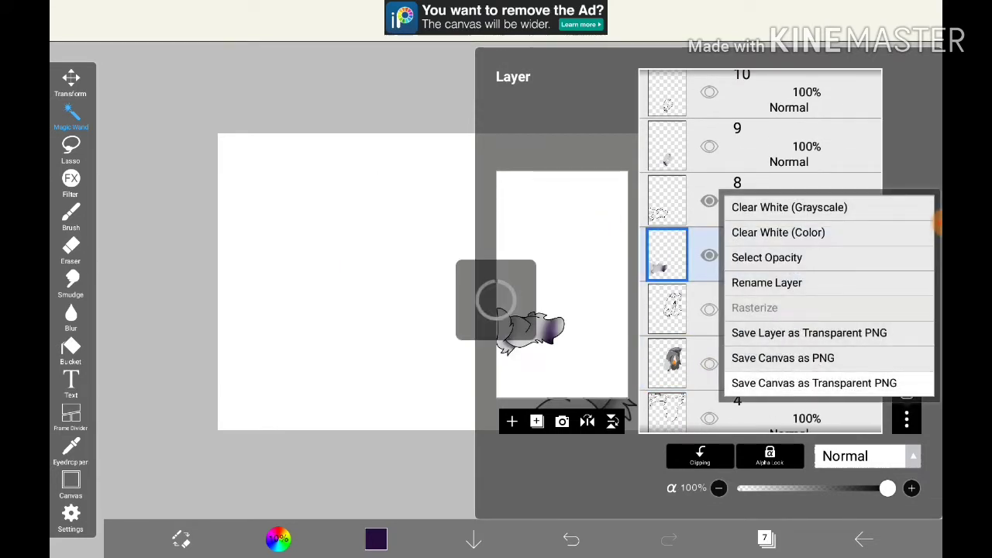
# Step: Hide layer 7 and export layer 9 as a transparent PNG
pyautogui.click(709, 255)
pyautogui.click(782, 201)
pyautogui.scroll(1, 760, 248)
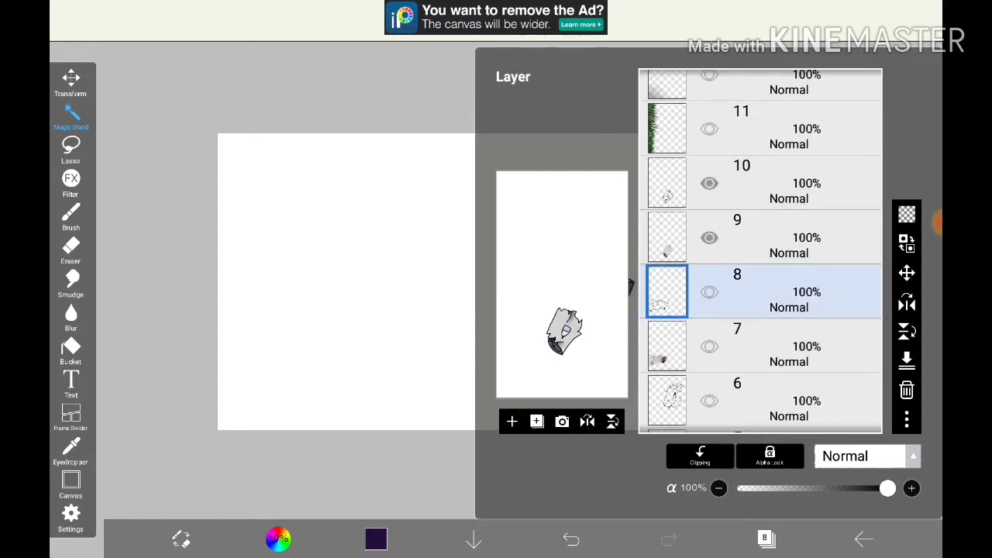
pyautogui.click(783, 237)
pyautogui.click(906, 419)
pyautogui.click(813, 383)
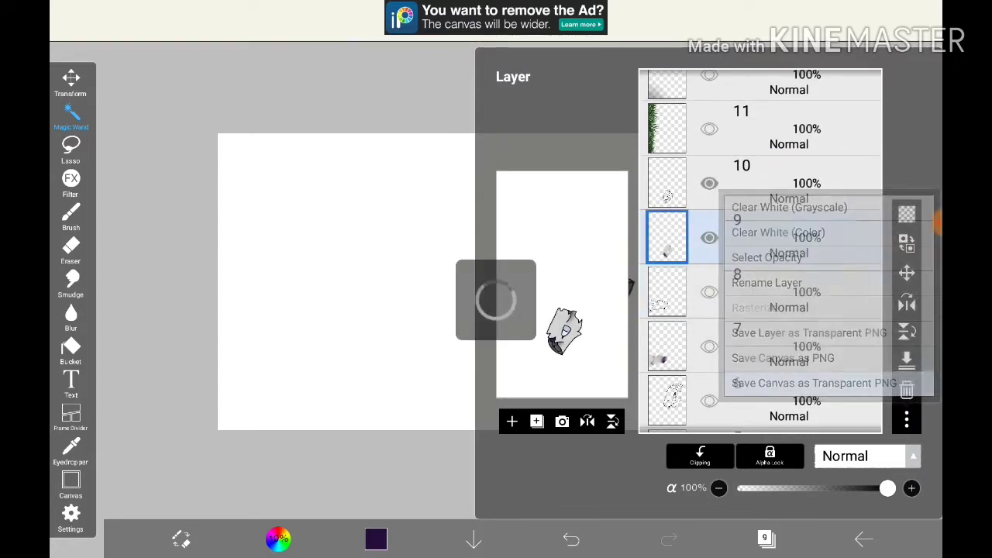
# Step: Hide layers 9 and 10 and show grass layer 11, shading 12 and yellow glow 13
pyautogui.click(709, 237)
pyautogui.click(709, 183)
pyautogui.scroll(2, 759, 248)
pyautogui.click(783, 260)
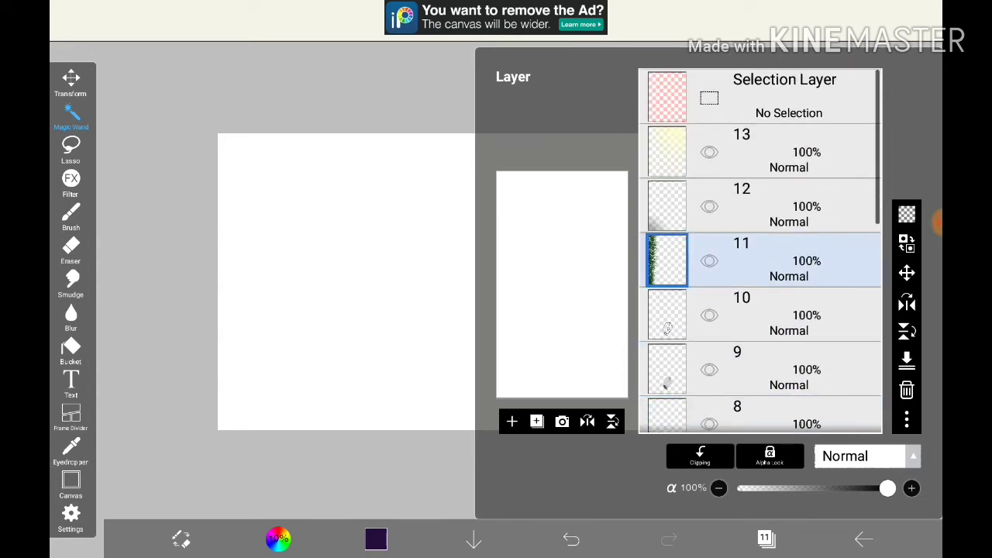
pyautogui.click(709, 260)
pyautogui.click(709, 206)
pyautogui.click(709, 152)
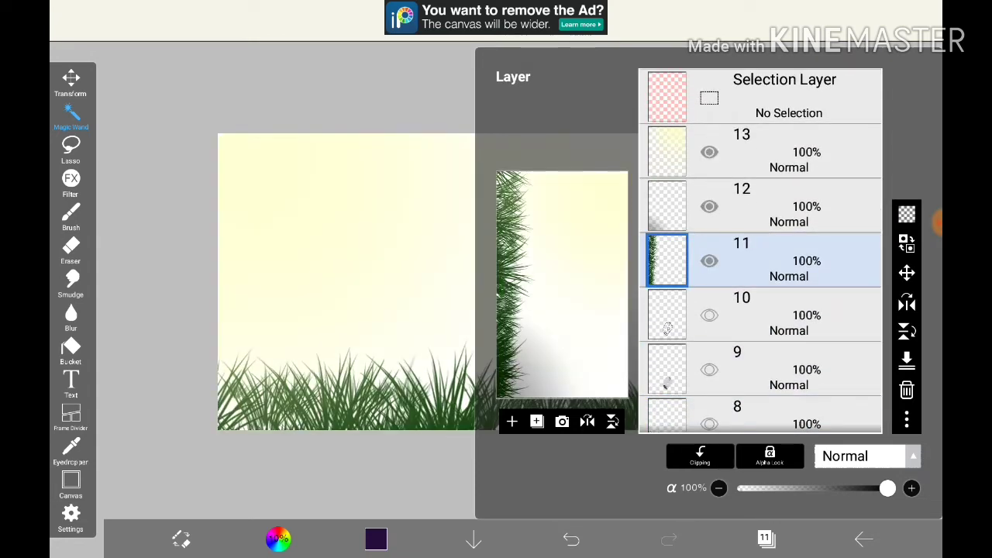
pyautogui.click(907, 419)
# Step: Save the grass background canvas as an image, then open the folder holding KineMaster
pyautogui.click(798, 357)
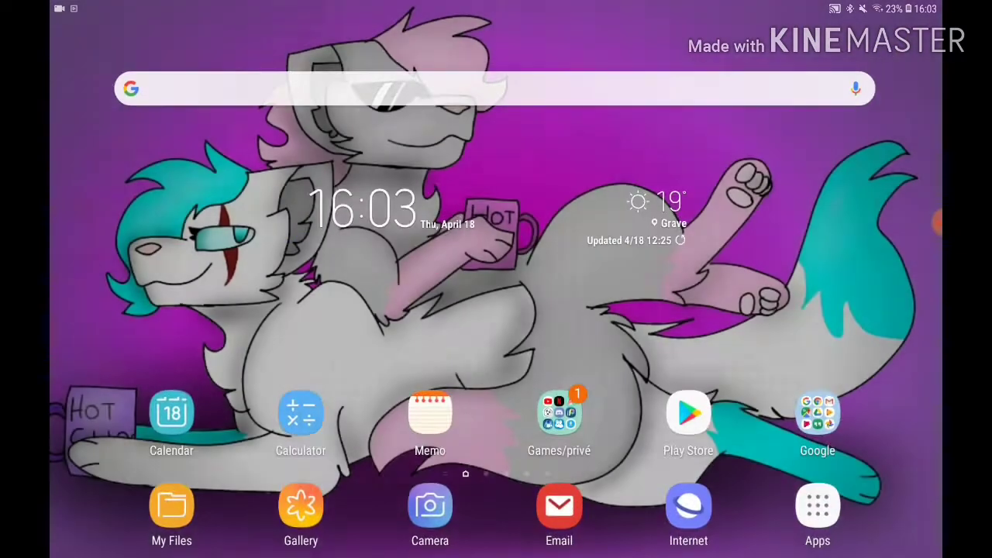
pyautogui.click(562, 412)
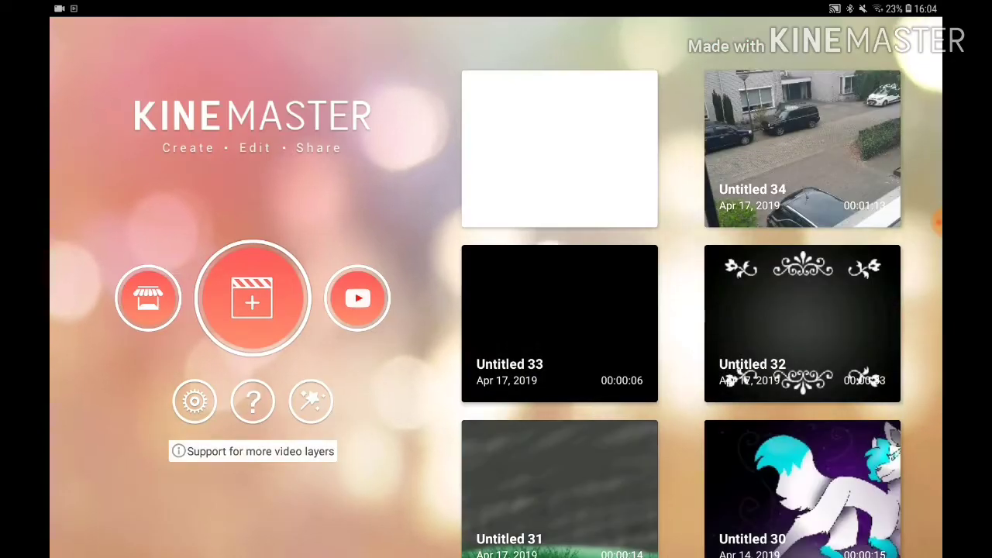
# Step: Start a new 16:9 project and browse the Pictures folder
pyautogui.click(252, 299)
pyautogui.click(904, 54)
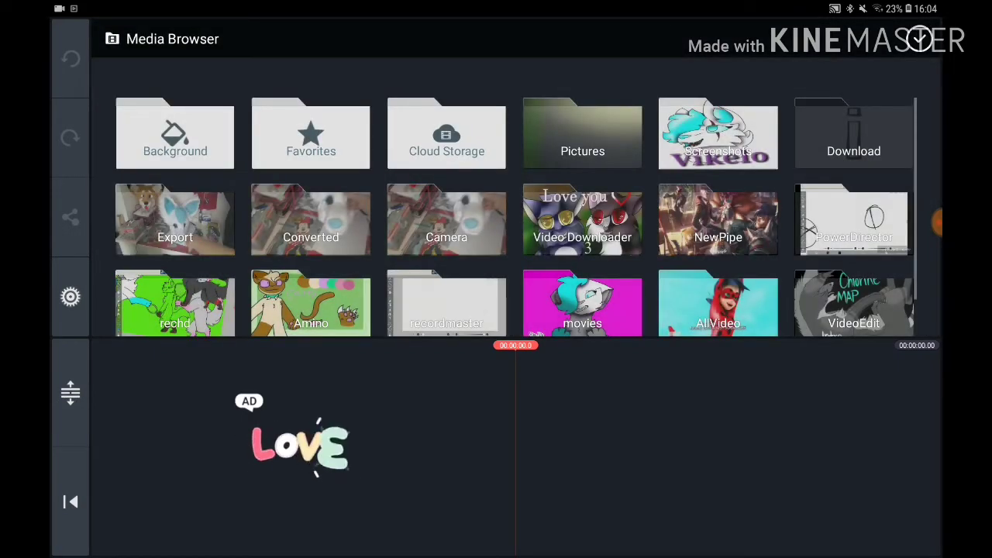
pyautogui.click(582, 134)
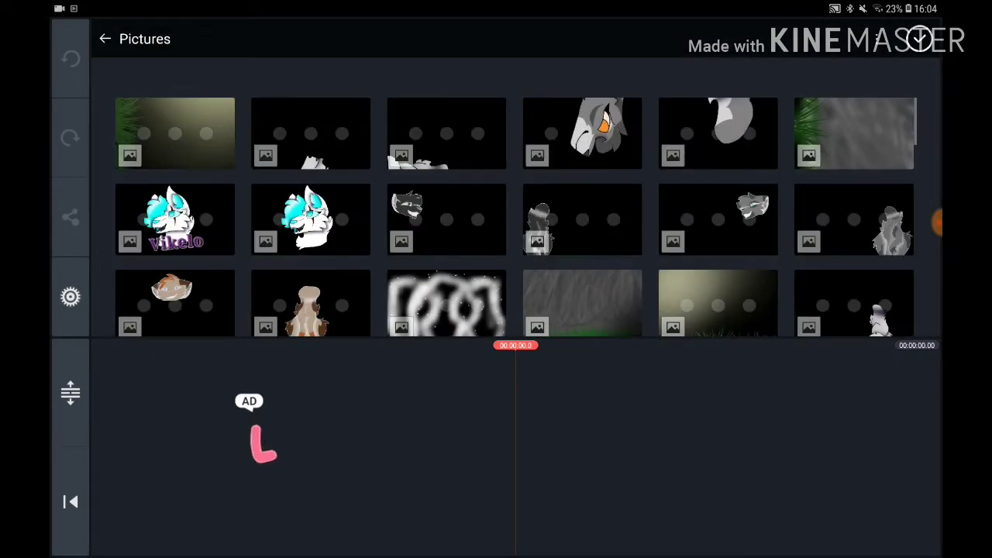
pyautogui.scroll(-2, 516, 217)
pyautogui.scroll(3, 515, 217)
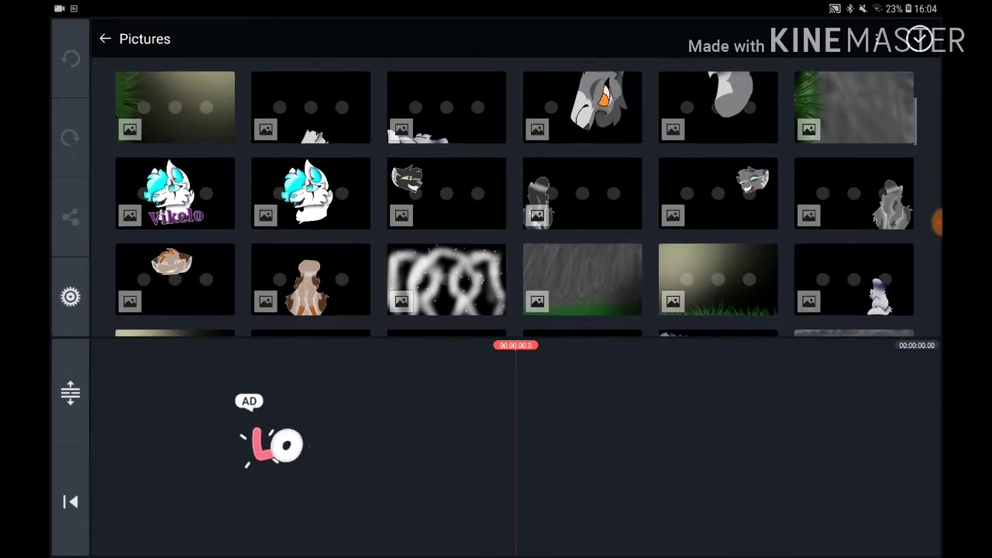
# Step: Add the grey grass image as the background clip and play the preview
pyautogui.click(854, 120)
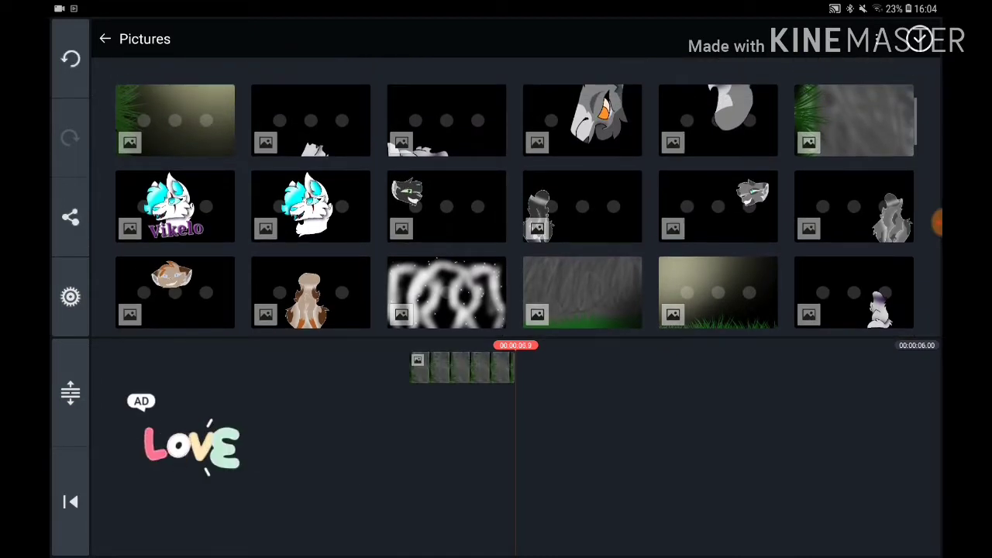
pyautogui.click(920, 39)
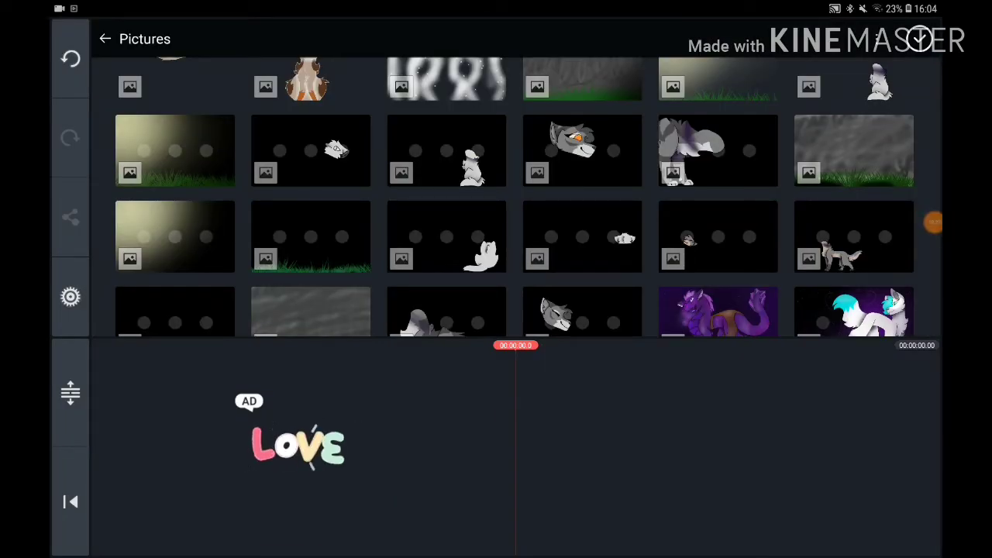
pyautogui.click(853, 151)
pyautogui.scroll(-5, 516, 197)
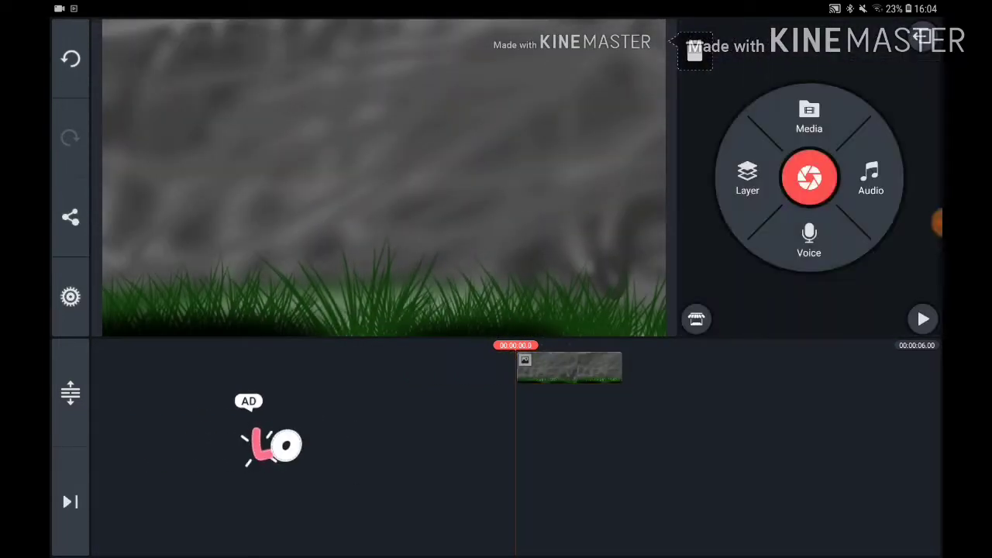
pyautogui.click(922, 318)
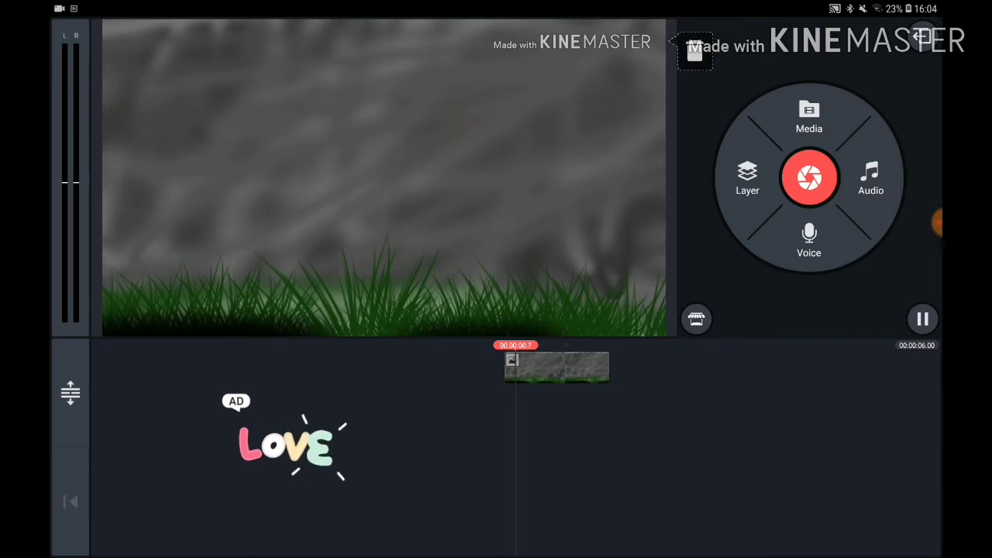
# Step: Add the wolf body picture as a layer, enlarged to fill the frame
pyautogui.click(923, 319)
pyautogui.click(747, 178)
pyautogui.click(699, 93)
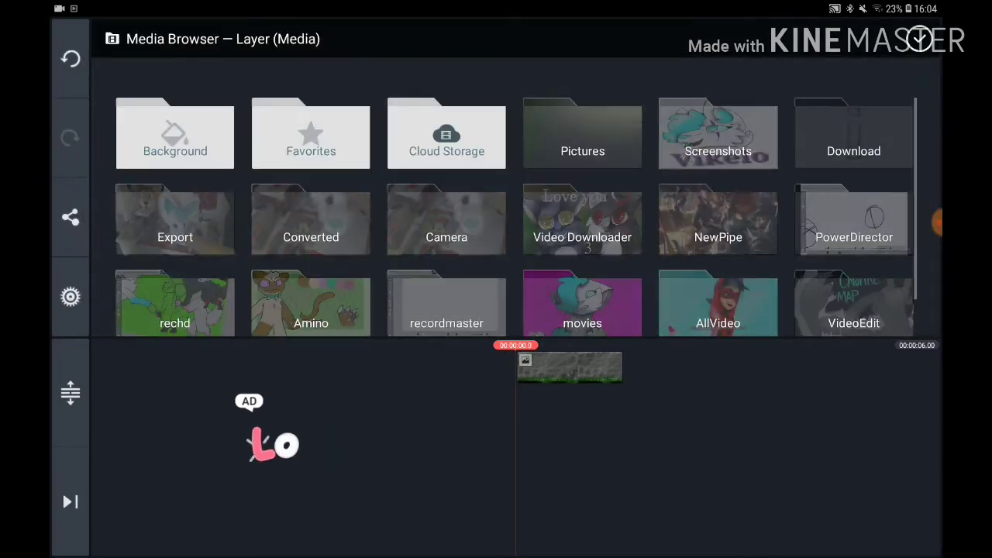
pyautogui.click(582, 136)
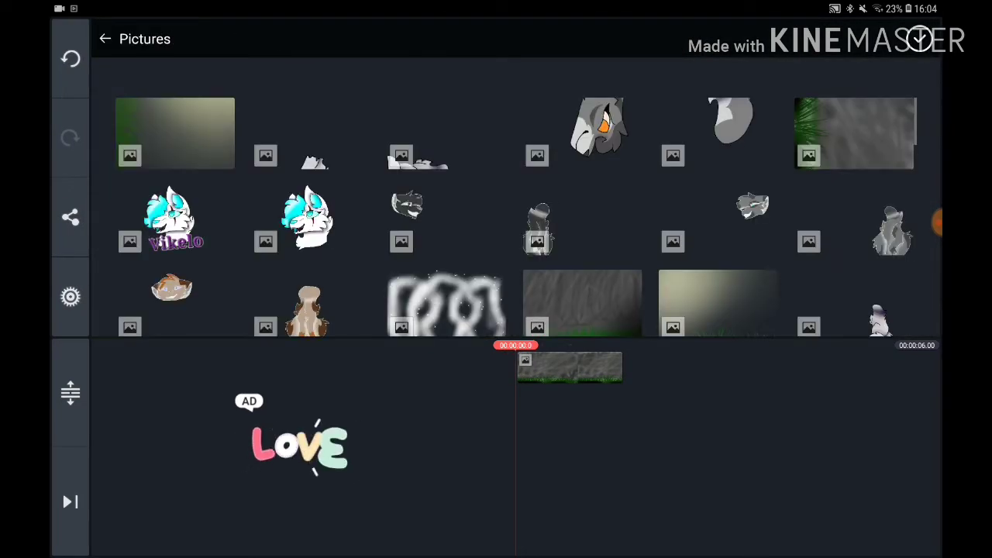
pyautogui.scroll(-5, 515, 197)
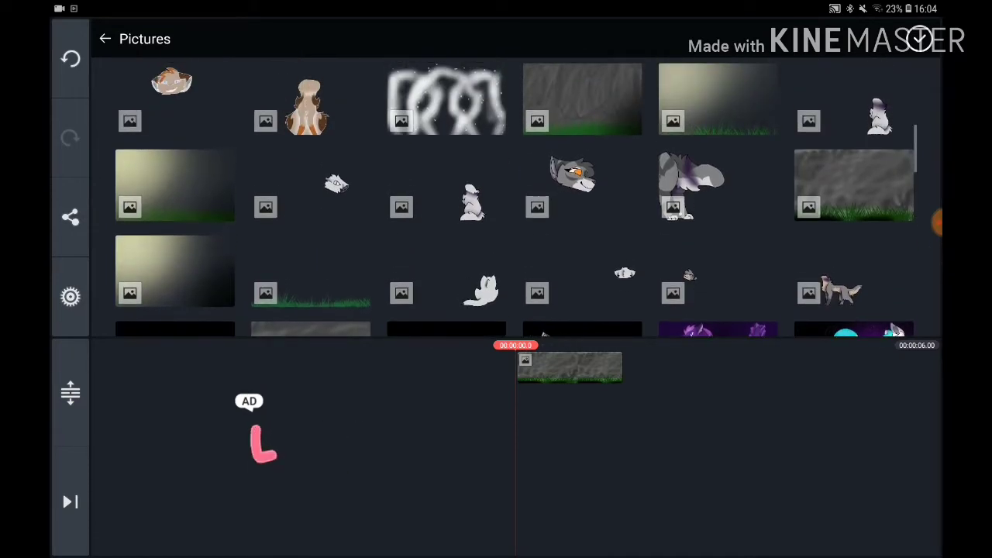
pyautogui.click(830, 284)
pyautogui.moveTo(589, 292); pyautogui.dragTo(657, 334)
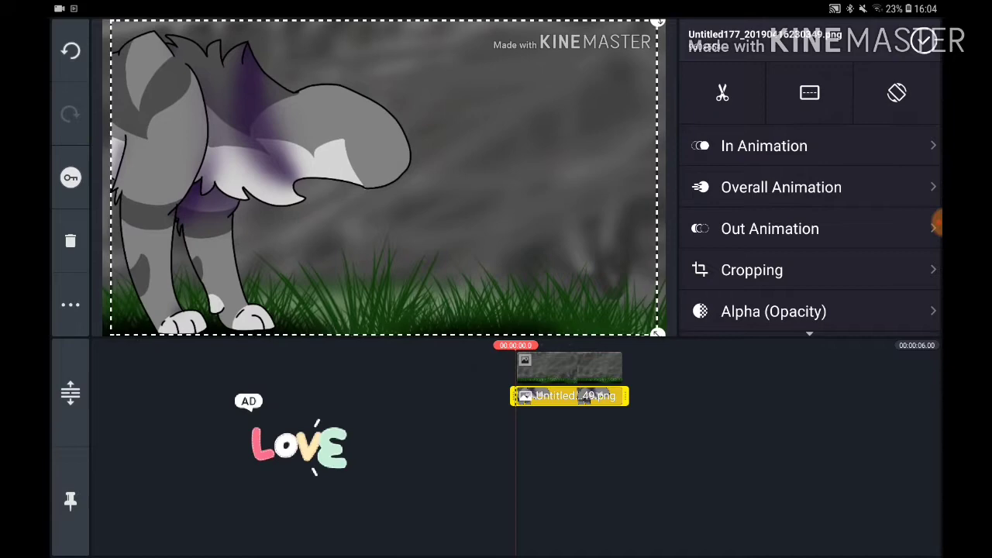
pyautogui.click(924, 41)
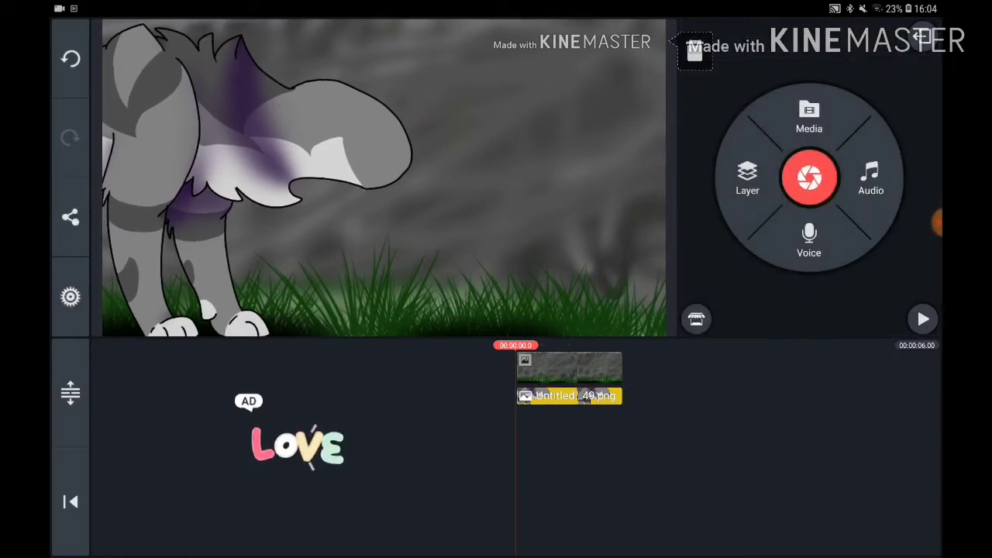
# Step: Add the wolf head picture as another image layer
pyautogui.click(679, 134)
pyautogui.click(600, 40)
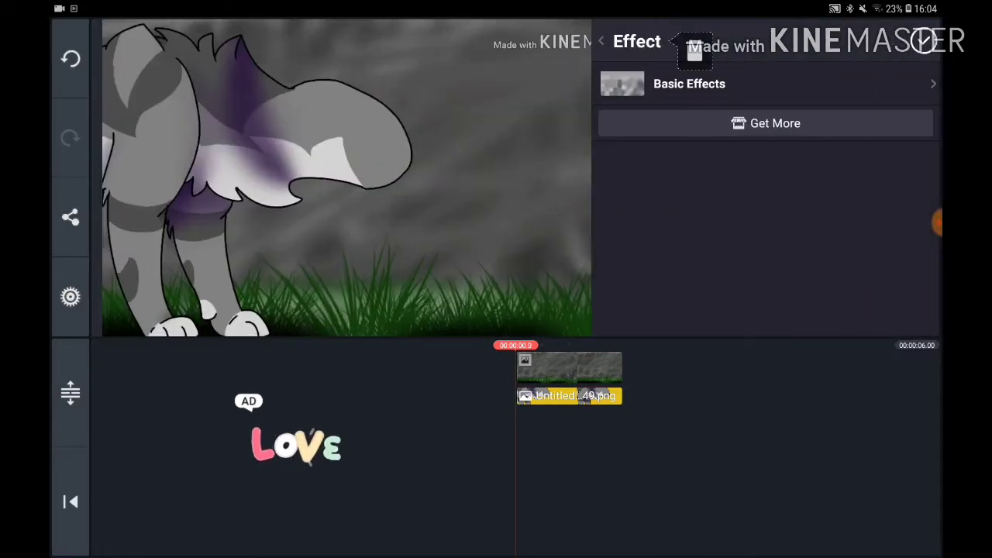
pyautogui.click(747, 178)
pyautogui.click(694, 52)
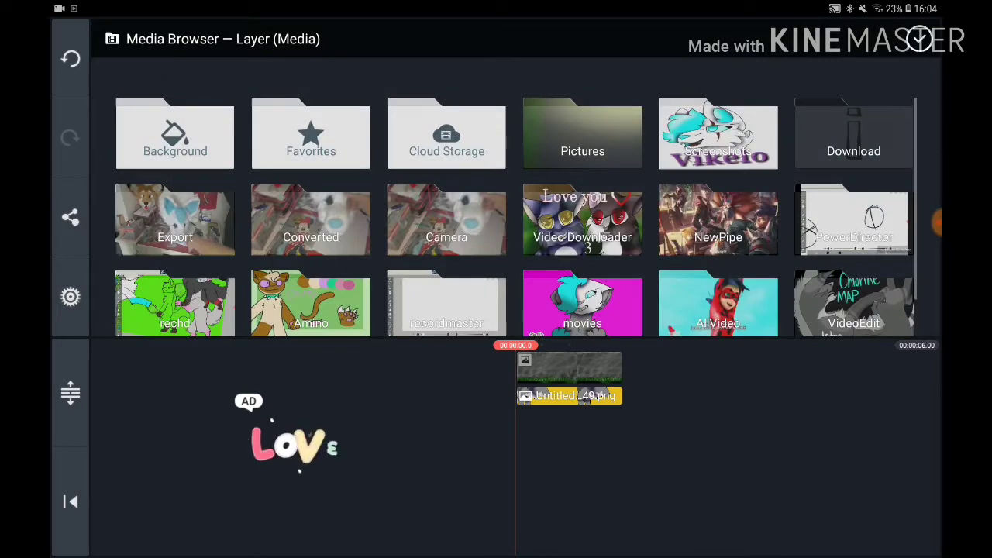
pyautogui.click(582, 135)
pyautogui.scroll(-2, 496, 194)
pyautogui.click(708, 237)
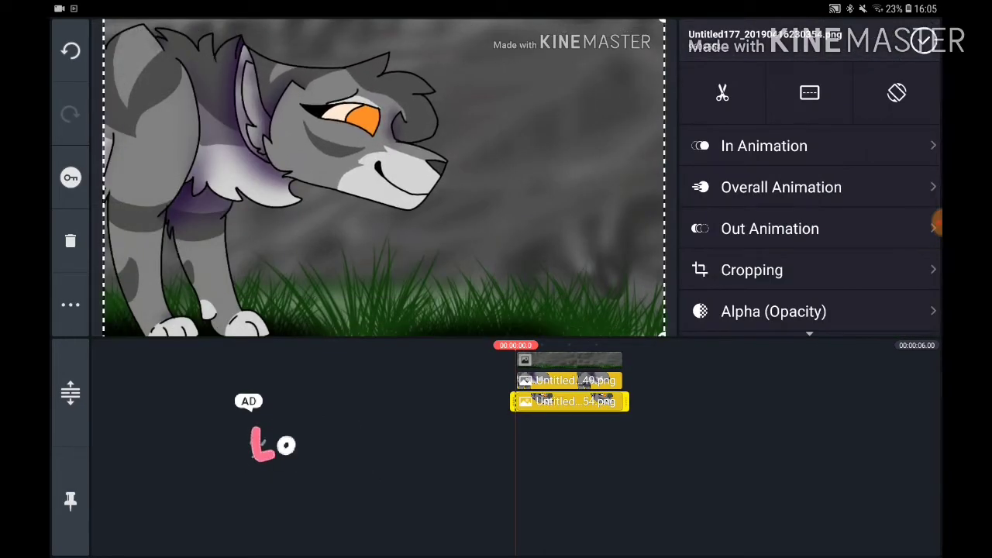
pyautogui.click(922, 40)
# Step: Add the small wolf picture as a third image layer
pyautogui.click(747, 178)
pyautogui.click(701, 74)
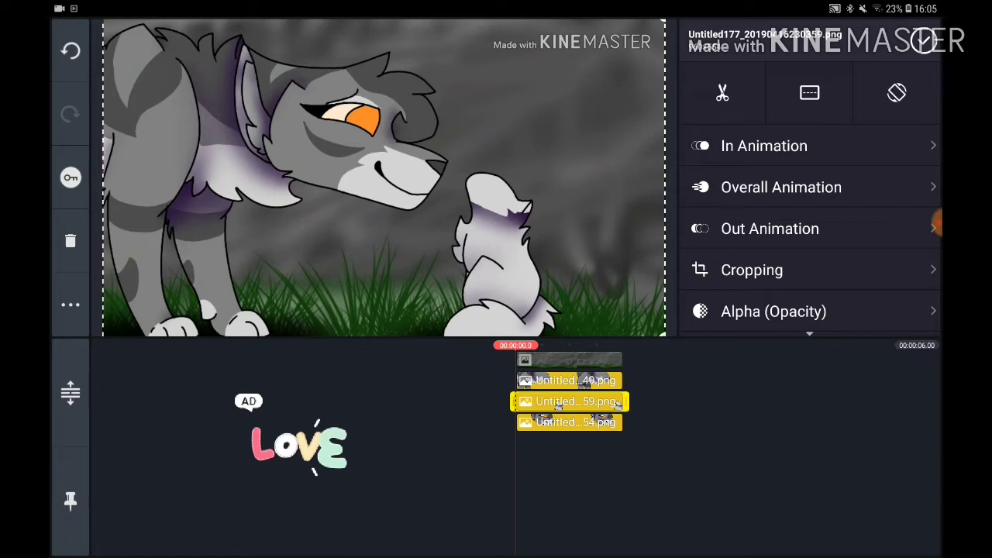
pyautogui.click(923, 40)
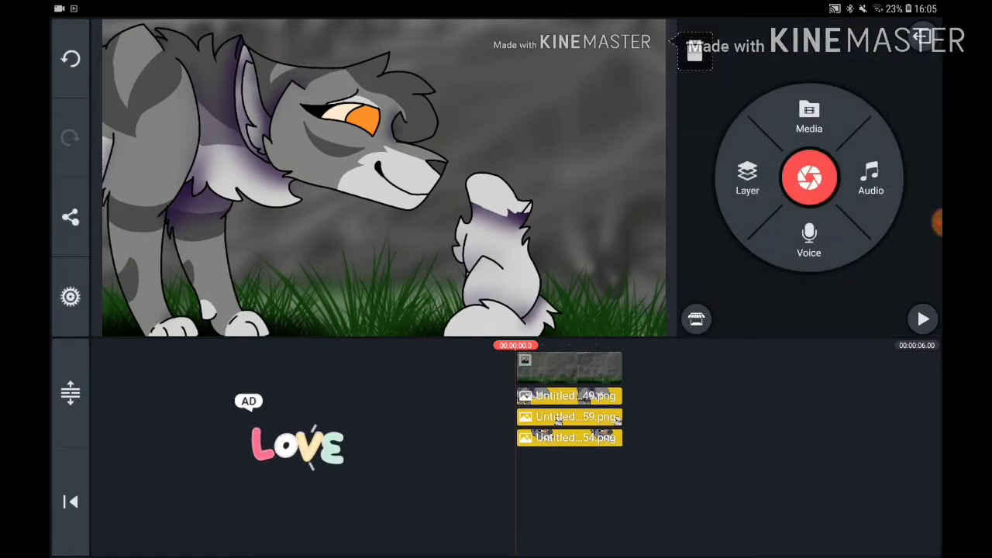
# Step: Delete the rear-view kitten layer 59.png
pyautogui.click(749, 170)
pyautogui.click(701, 90)
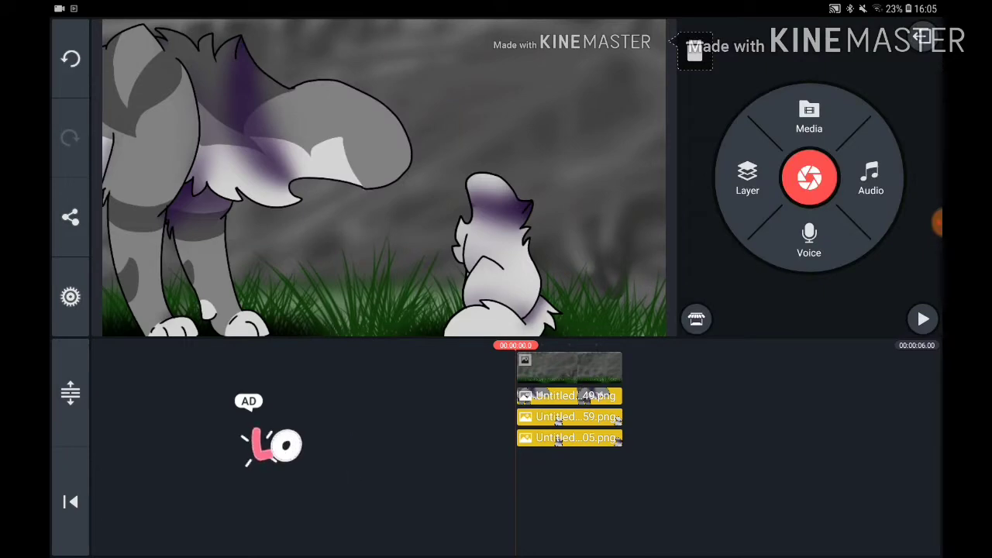
pyautogui.click(569, 417)
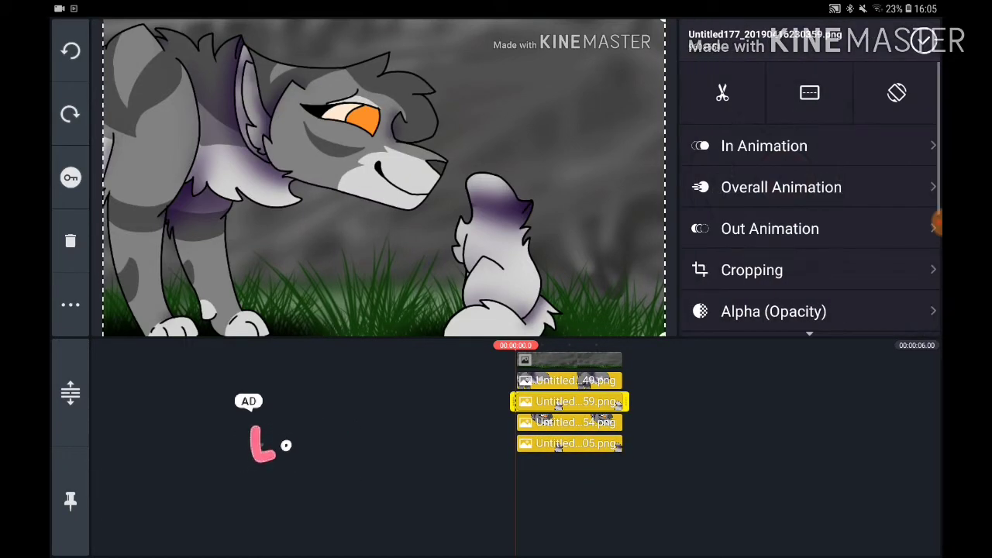
pyautogui.click(70, 241)
# Step: Add the kitten-facing-the-wolf PNG as an image layer
pyautogui.click(749, 179)
pyautogui.click(699, 93)
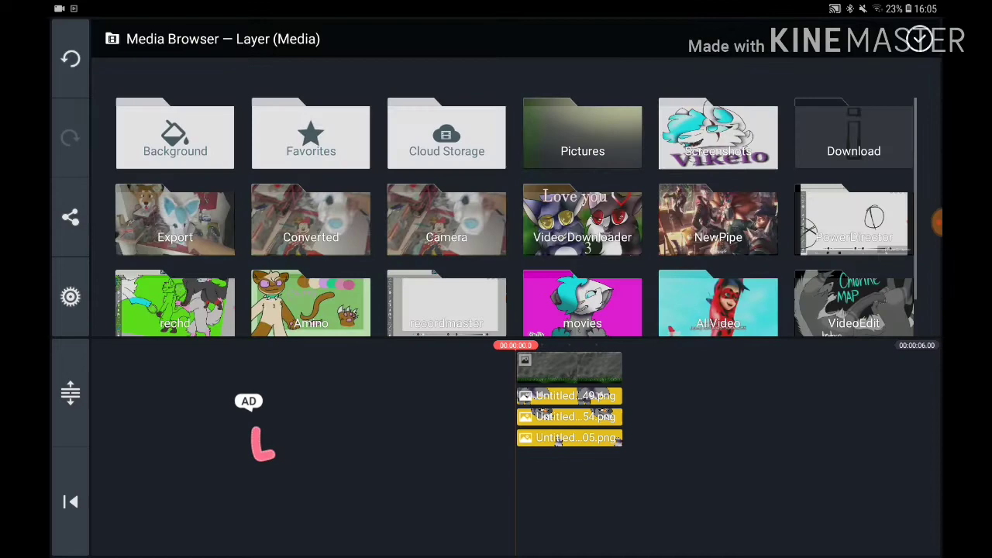
pyautogui.click(582, 137)
pyautogui.scroll(-2, 516, 197)
pyautogui.click(690, 248)
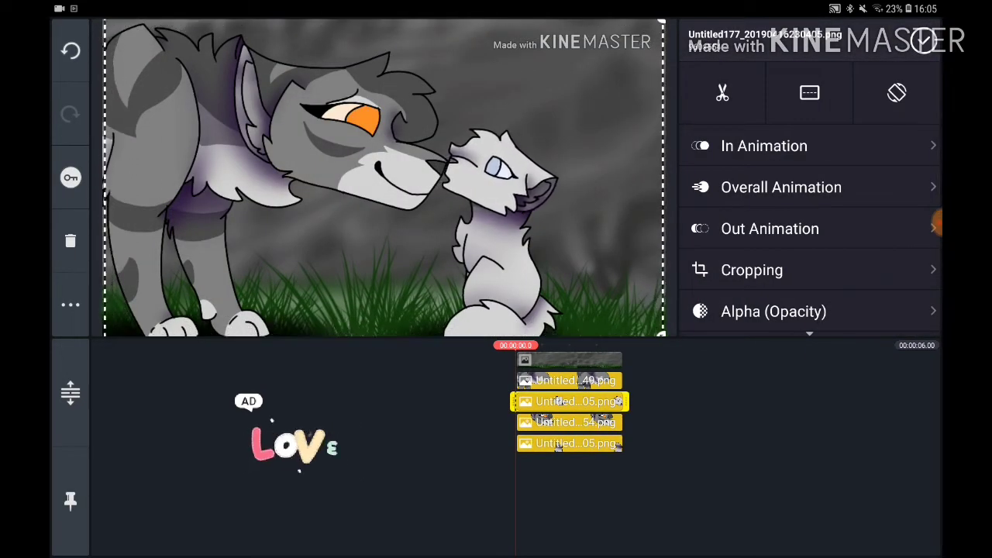
pyautogui.click(923, 40)
# Step: Browse the Pictures folder for the 12.png light overlay layer
pyautogui.click(747, 174)
pyautogui.click(694, 85)
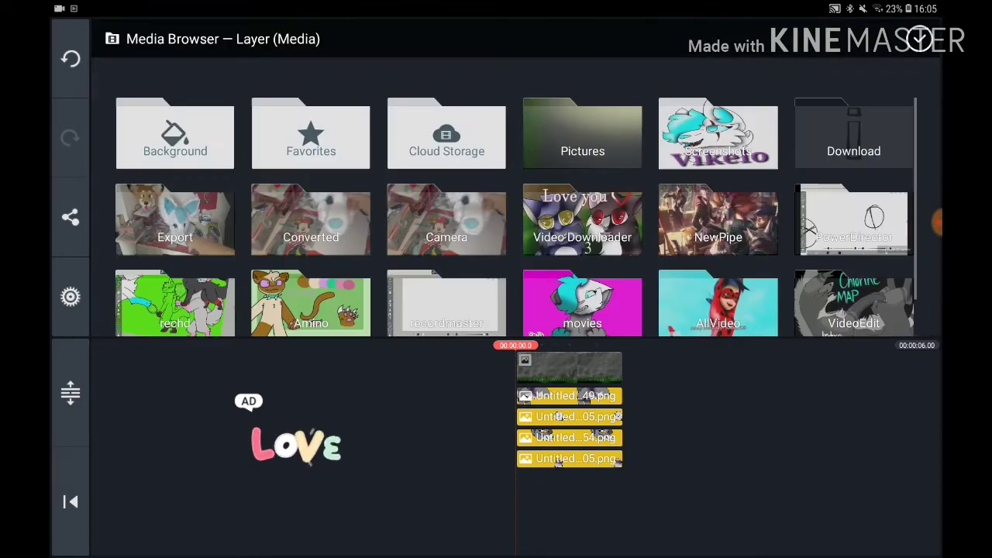
pyautogui.click(584, 137)
pyautogui.scroll(-2, 515, 198)
pyautogui.scroll(-1, 515, 197)
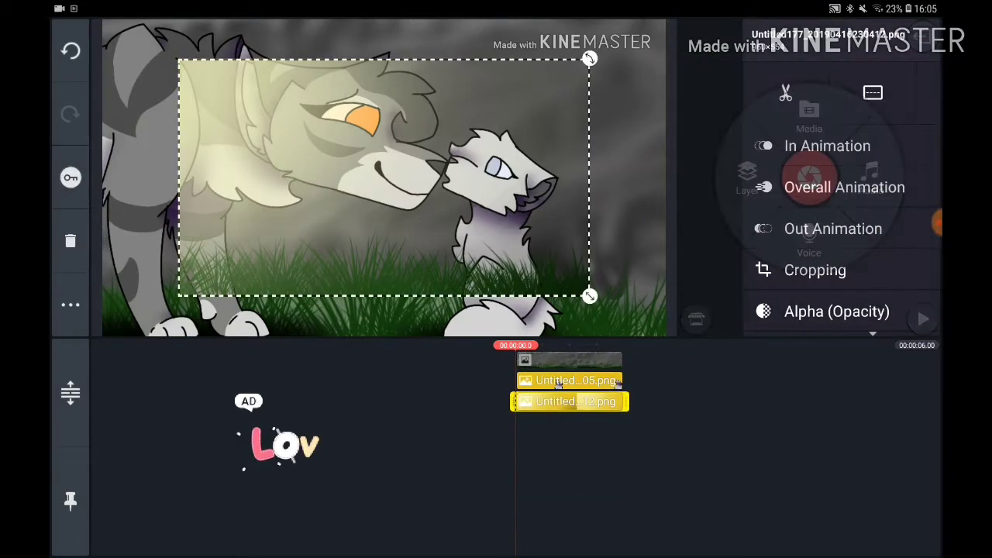
# Step: Stretch the light overlay to full frame, preview playback, then select the 30405.png layer at 6.00 s
pyautogui.moveTo(590, 295); pyautogui.dragTo(663, 334)
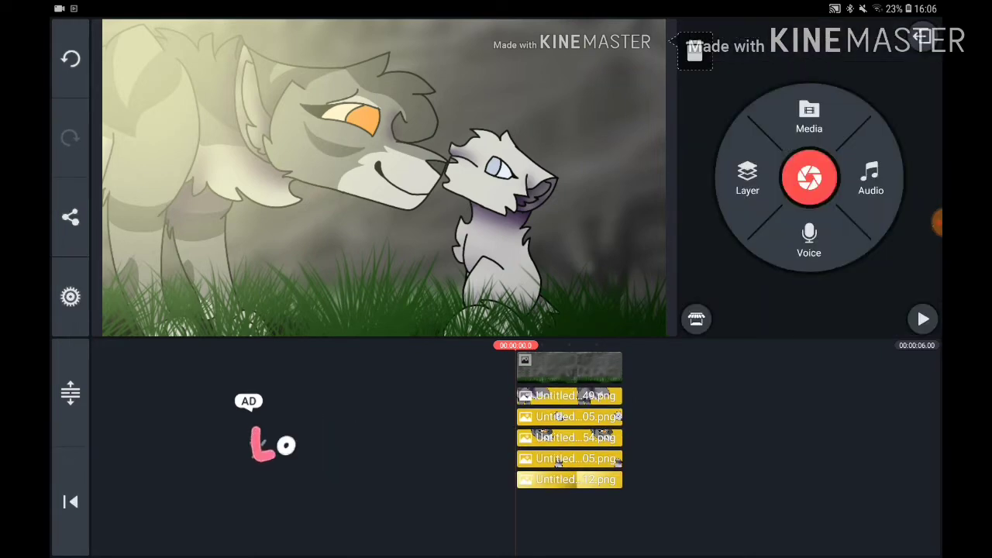
pyautogui.click(922, 319)
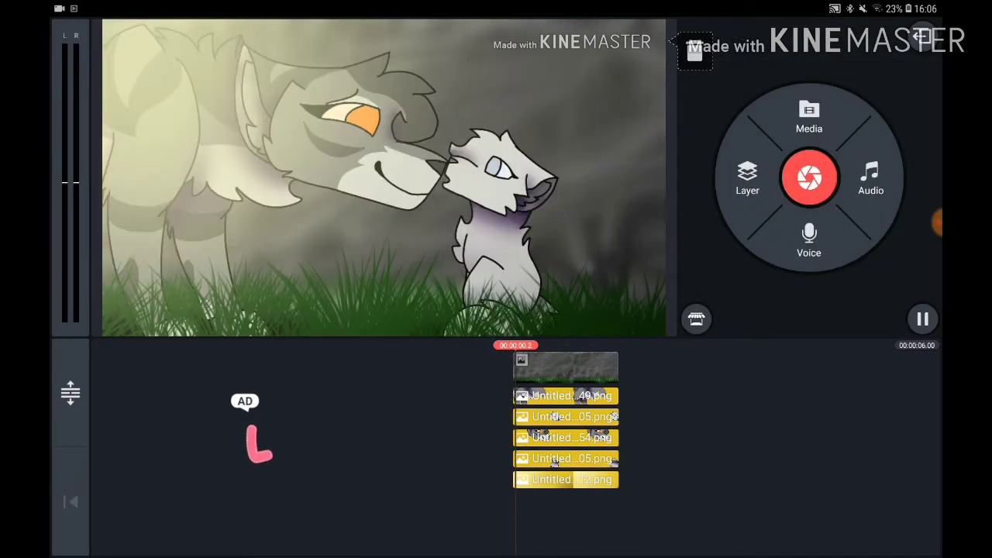
pyautogui.click(922, 319)
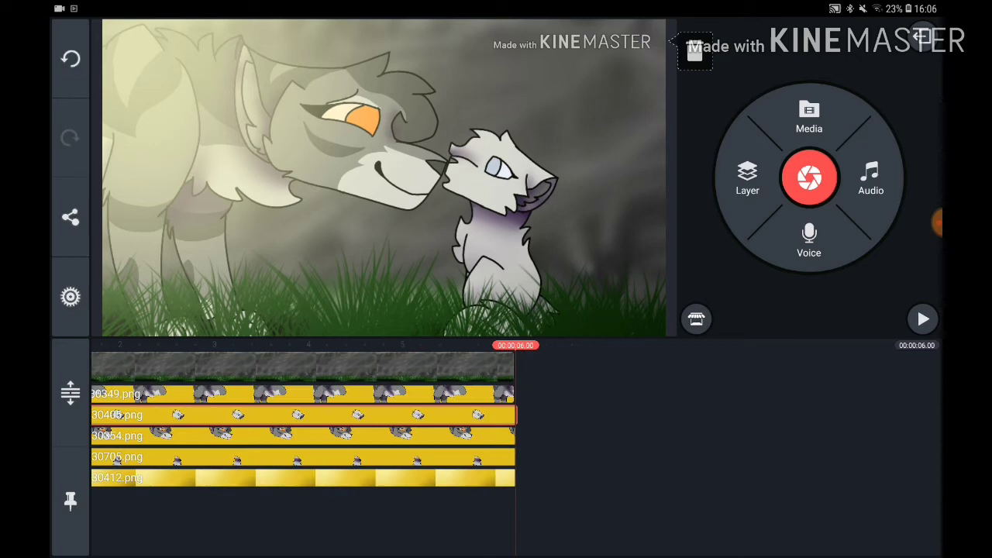
pyautogui.click(302, 401)
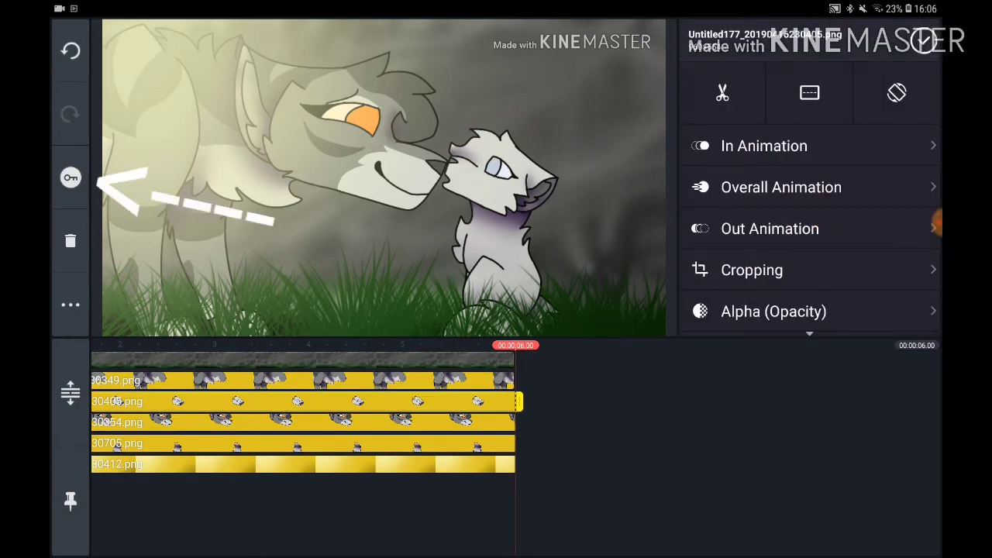
# Step: Keyframe the kitten head's movement, then replay the project from the start
pyautogui.click(71, 178)
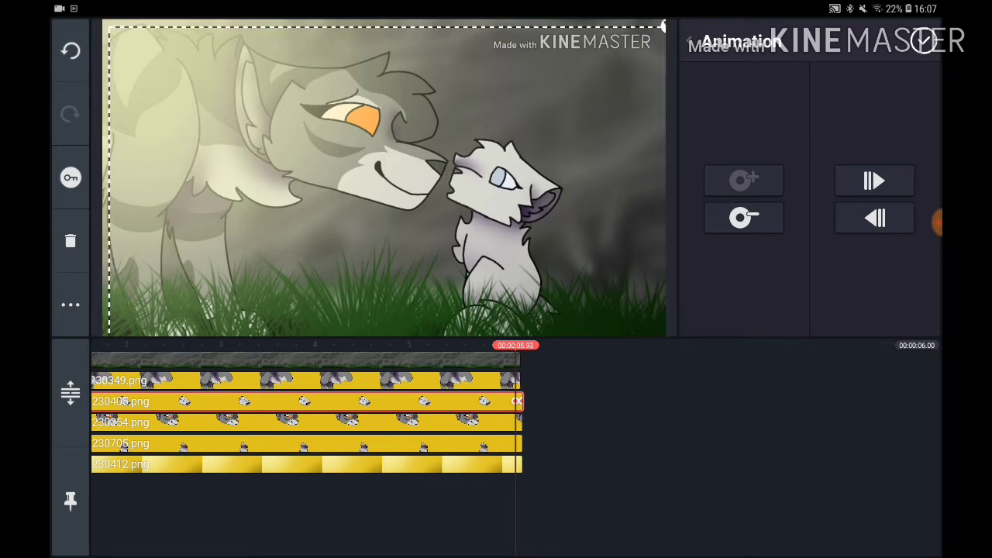
pyautogui.click(698, 511)
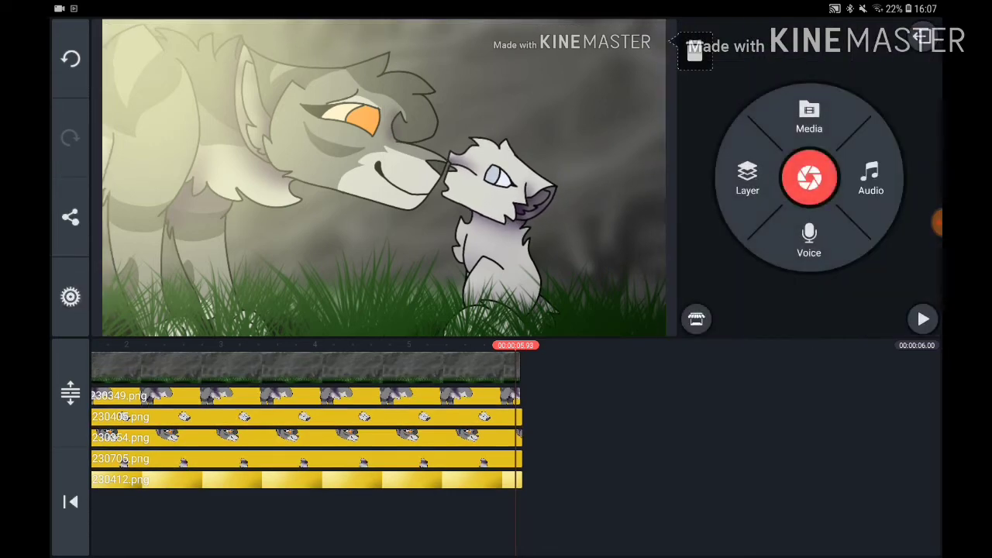
pyautogui.click(70, 500)
pyautogui.click(921, 317)
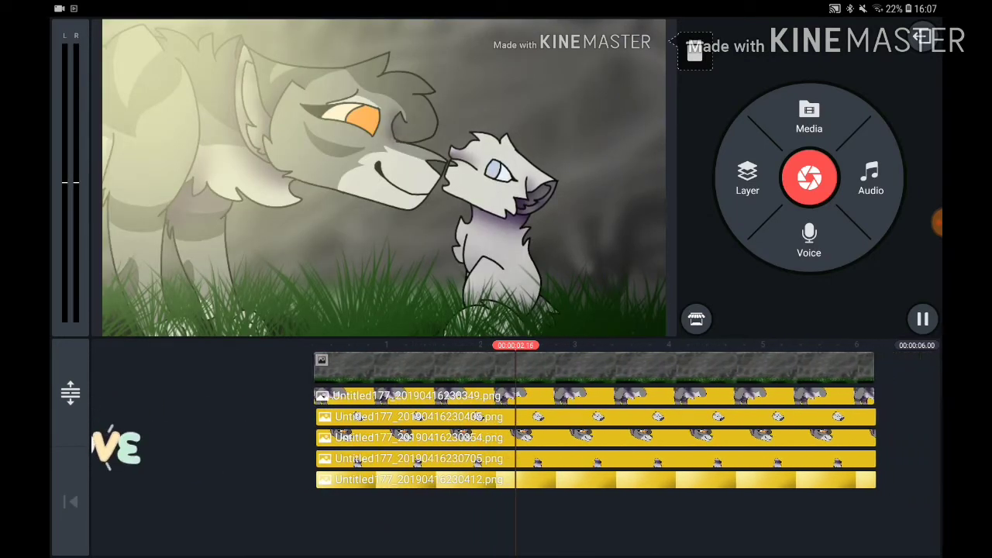
# Step: Keyframe the wolf head at the clip end, nudging it down and right toward the kitten
pyautogui.click(302, 401)
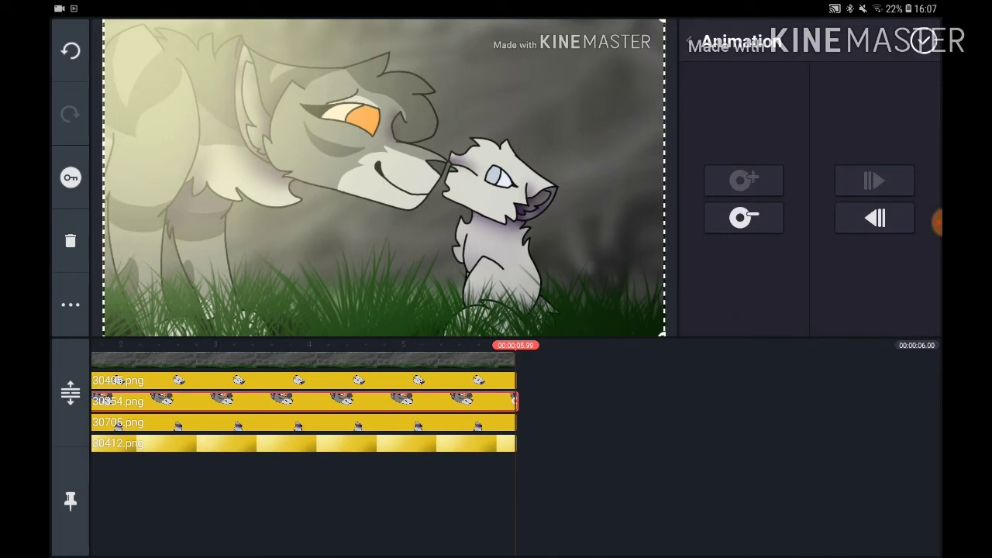
pyautogui.moveTo(349, 155)
pyautogui.mouseDown()
pyautogui.moveTo(364, 163)
pyautogui.moveTo(348, 157)
pyautogui.mouseUp()
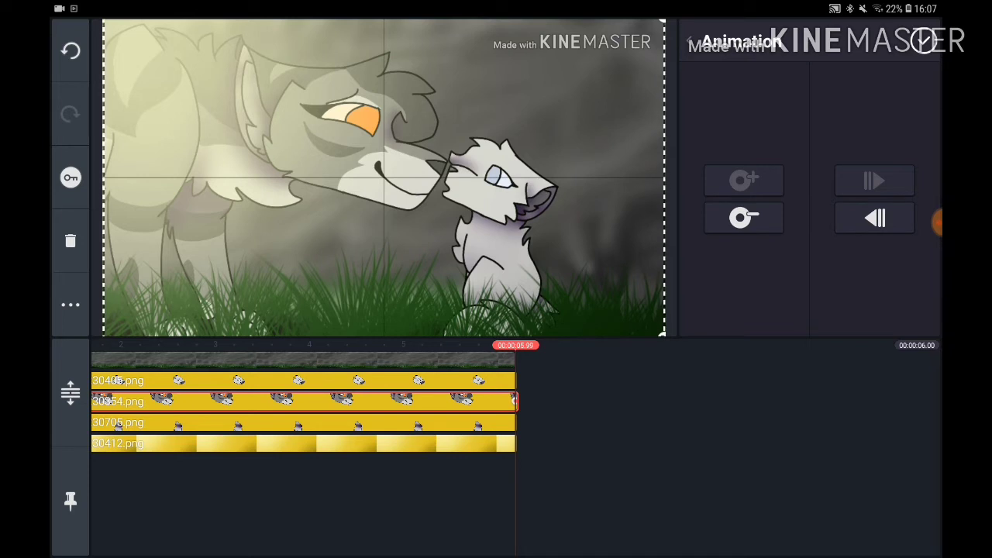
pyautogui.moveTo(348, 157); pyautogui.dragTo(353, 163)
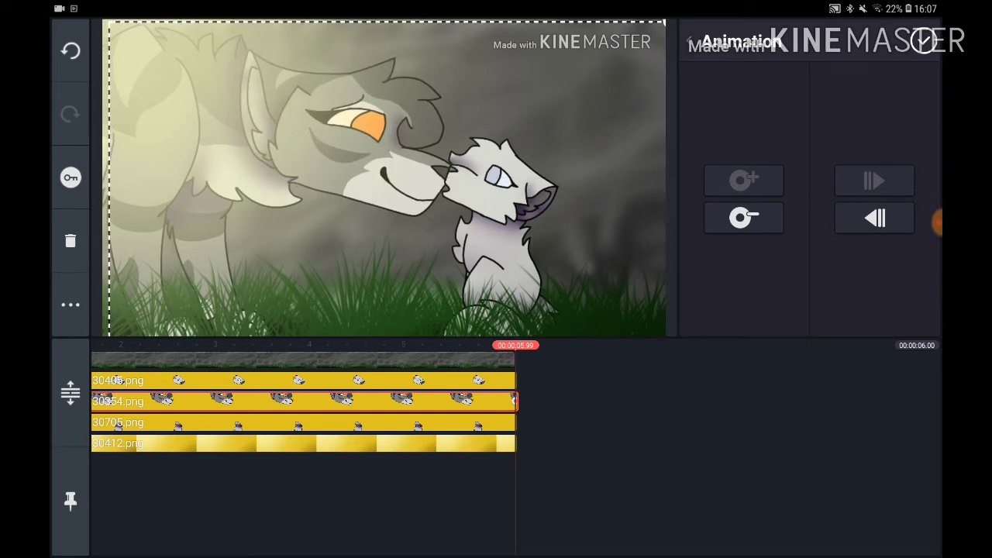
pyautogui.moveTo(354, 163); pyautogui.dragTo(358, 164)
pyautogui.click(923, 41)
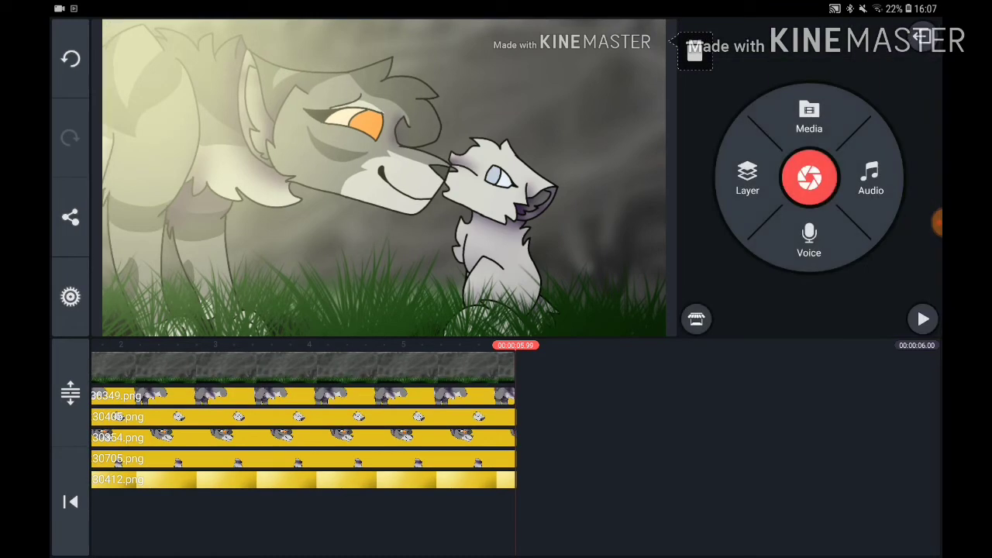
# Step: Add the SpongeBob trap remix video from the media browser as a new layer
pyautogui.click(71, 502)
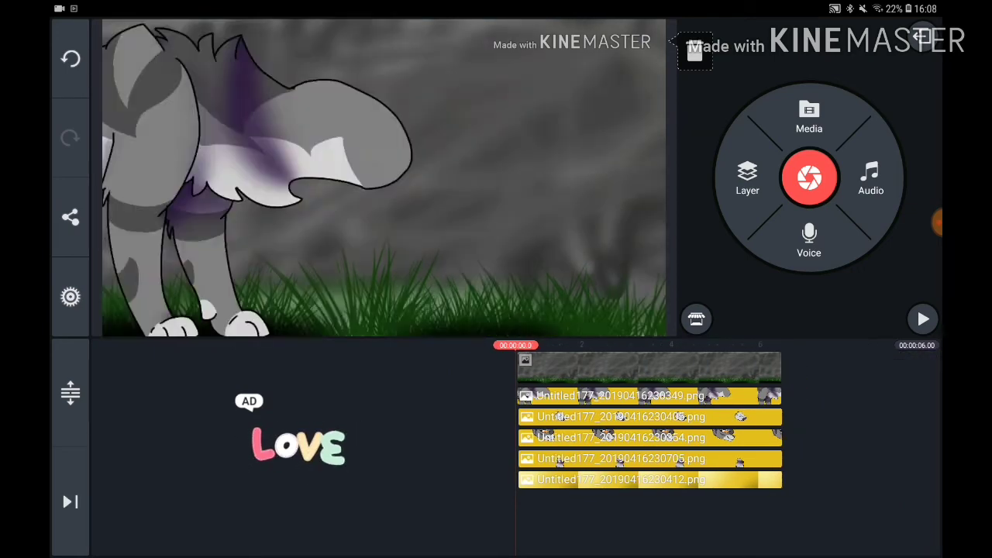
pyautogui.click(747, 179)
pyautogui.click(699, 93)
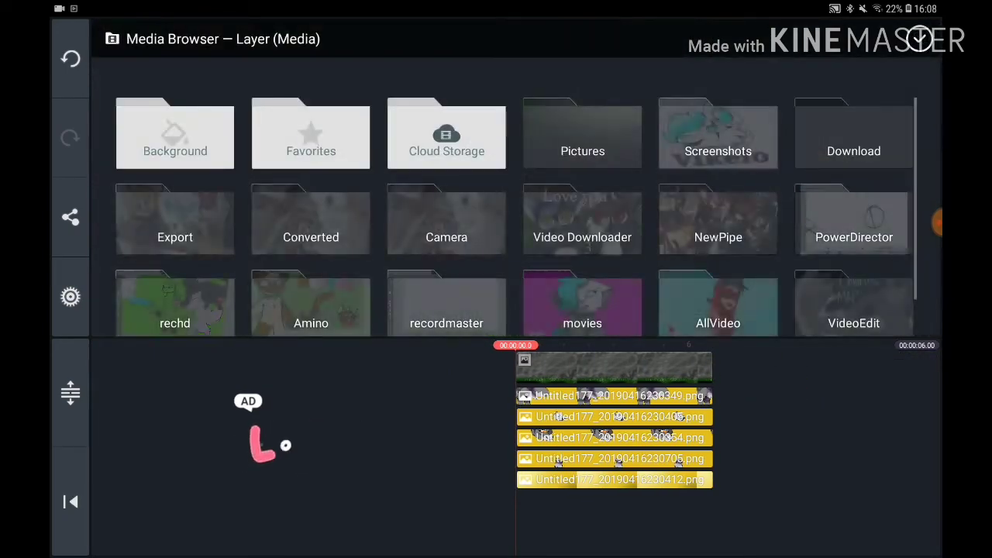
pyautogui.scroll(-2, 516, 268)
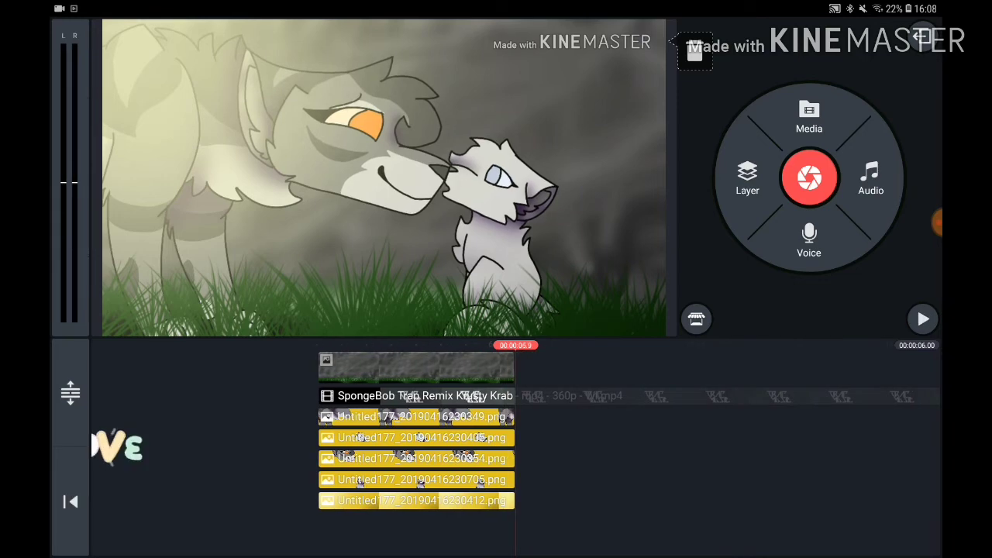
pyautogui.click(938, 222)
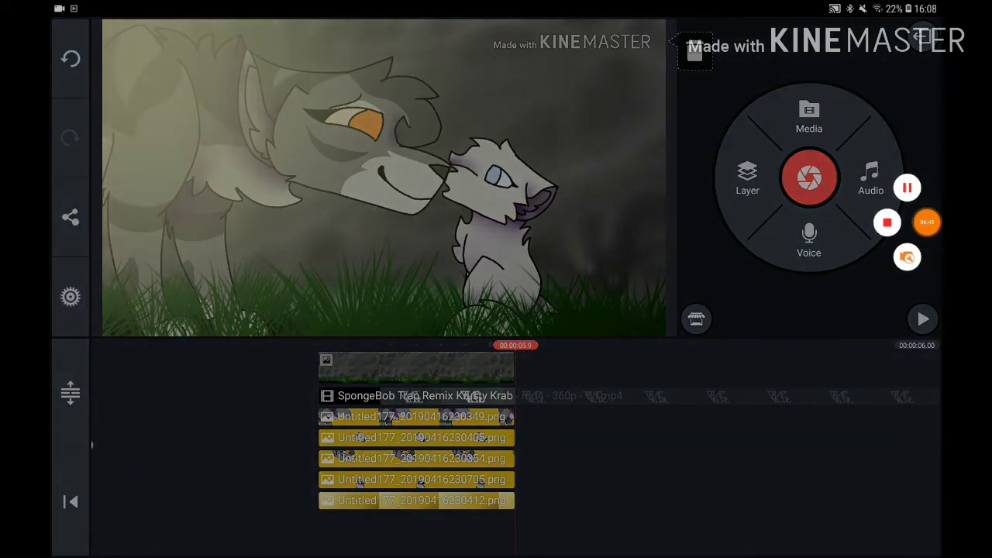